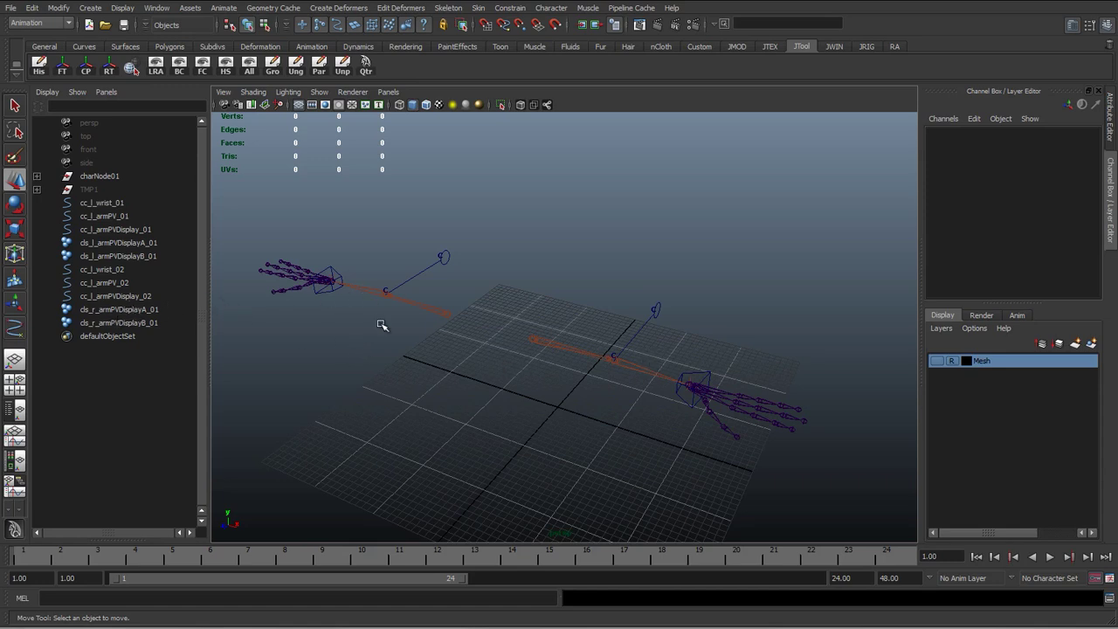
# Expand charNode01 in the Outliner to reveal its child groups.
pyautogui.moveTo(98, 203); pyautogui.dragTo(58, 214)
pyautogui.moveTo(59, 213); pyautogui.dragTo(38, 182, button='middle')
pyautogui.click(38, 182)
pyautogui.click(39, 182)
pyautogui.click(36, 177)
pyautogui.click(39, 180)
pyautogui.click(39, 180)
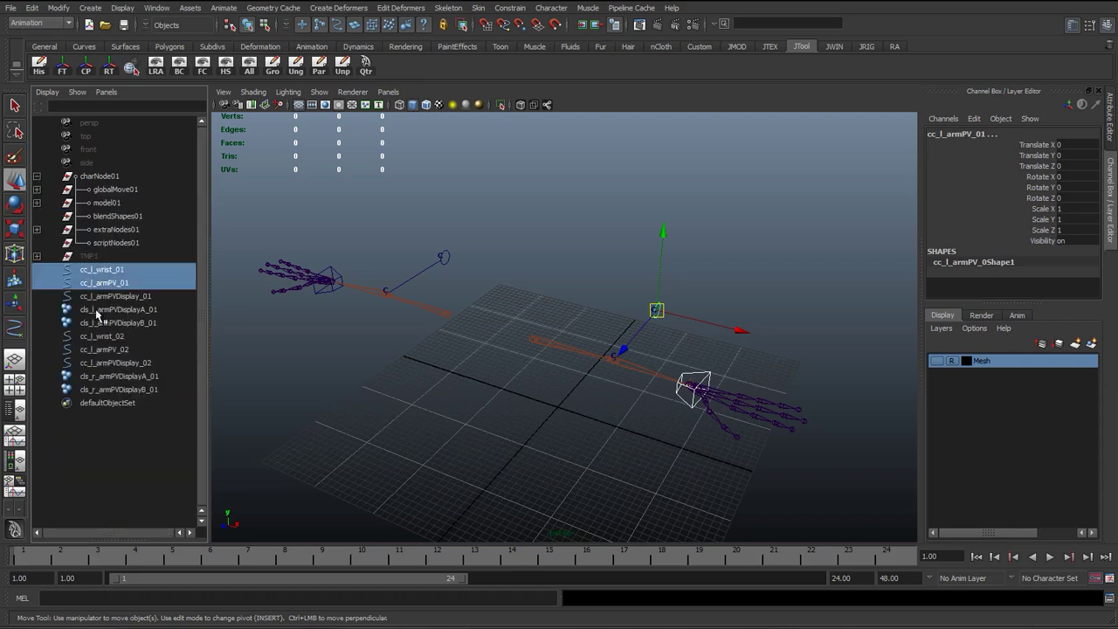
# Select cc_l_wrist_01/02 and cc_l_armPV_01/02 and parent them under controlObjects01 in globalMove01.
pyautogui.keyDown('ctrl'); pyautogui.click(103, 283); pyautogui.keyUp('ctrl')
pyautogui.keyDown('ctrl'); pyautogui.click(103, 283); pyautogui.keyUp('ctrl')
pyautogui.keyDown('ctrl'); pyautogui.click(101, 297); pyautogui.keyUp('ctrl')
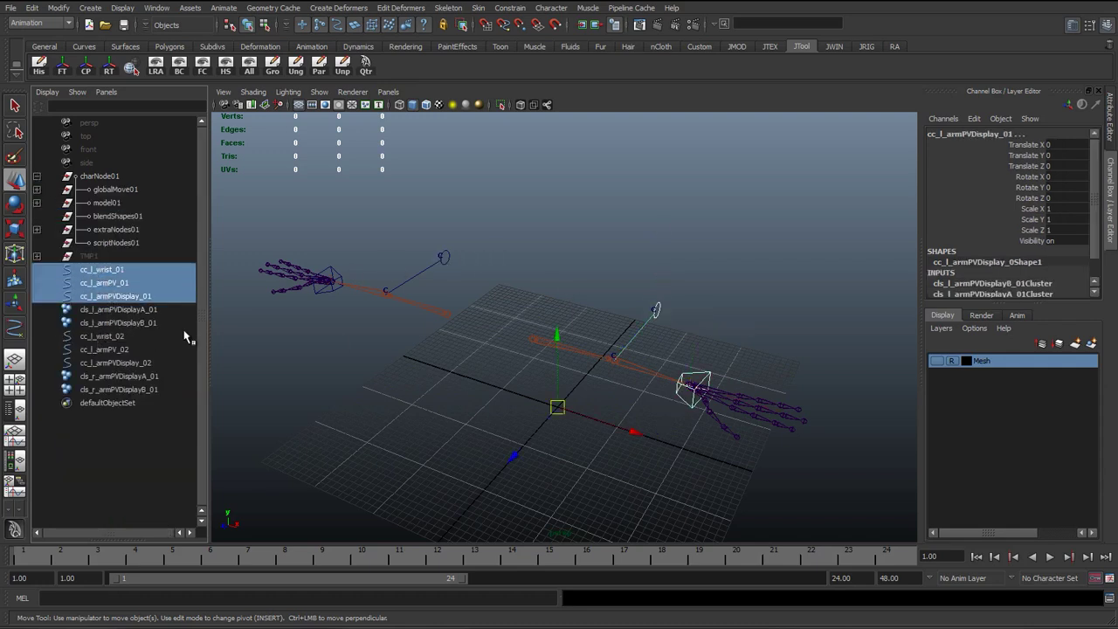
pyautogui.press('q')
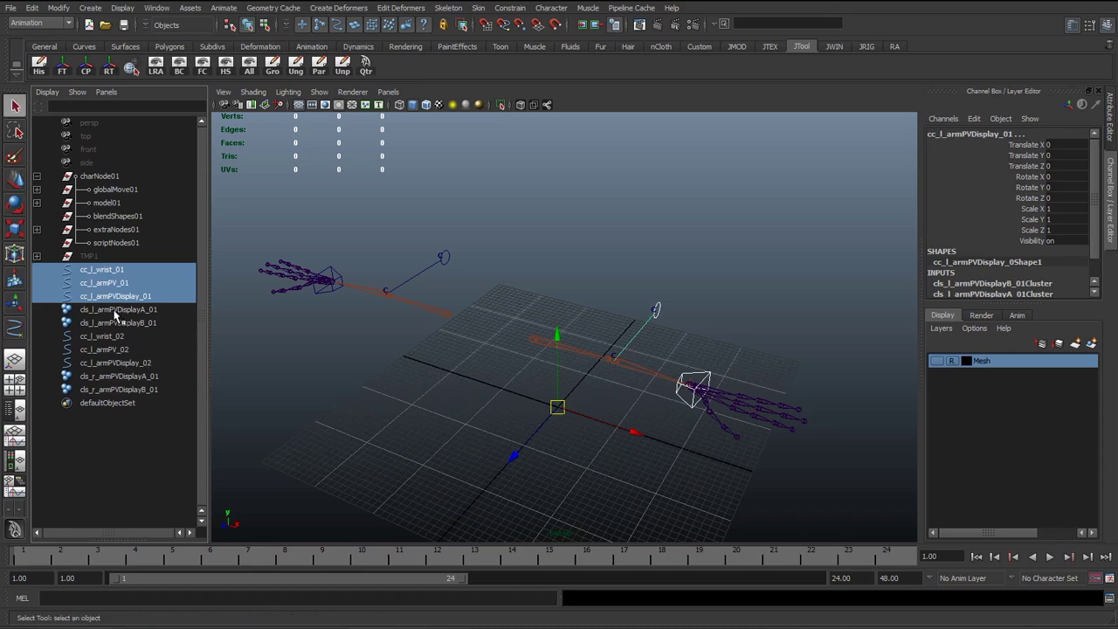
pyautogui.click(119, 271)
pyautogui.keyDown('ctrl'); pyautogui.click(122, 283); pyautogui.keyUp('ctrl')
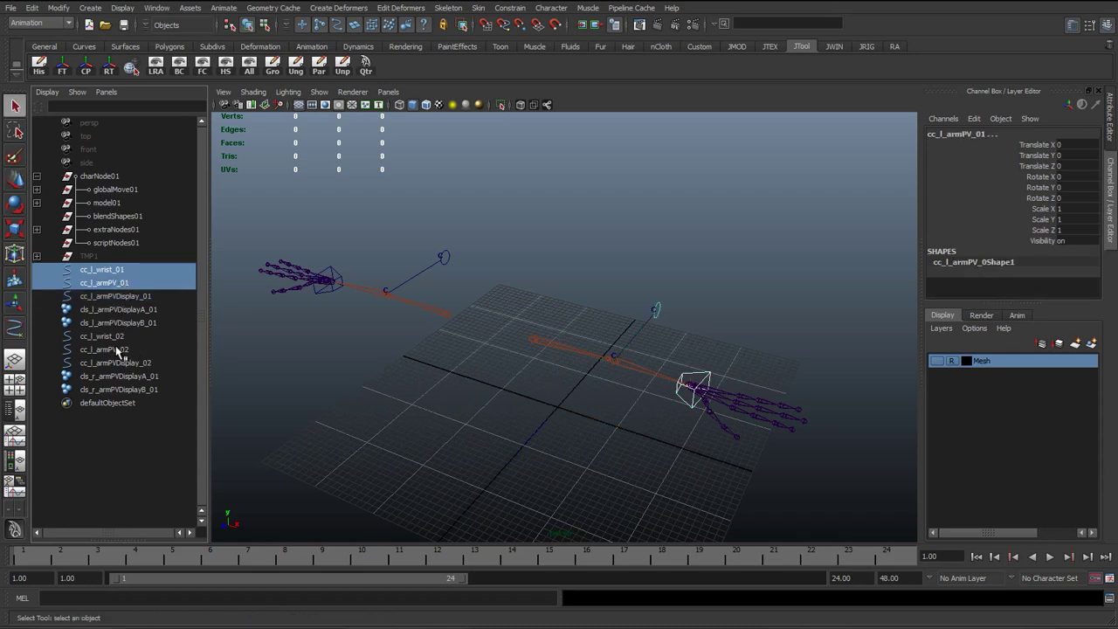
pyautogui.keyDown('ctrl'); pyautogui.click(114, 337); pyautogui.keyUp('ctrl')
pyautogui.keyDown('ctrl'); pyautogui.click(117, 349); pyautogui.keyUp('ctrl')
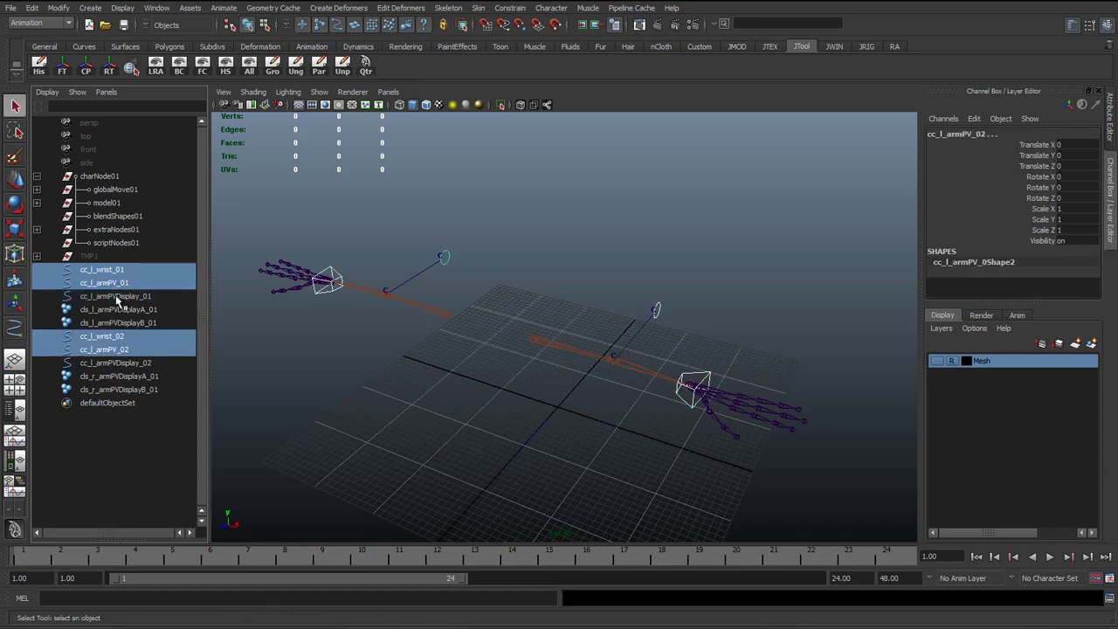
pyautogui.click(36, 189)
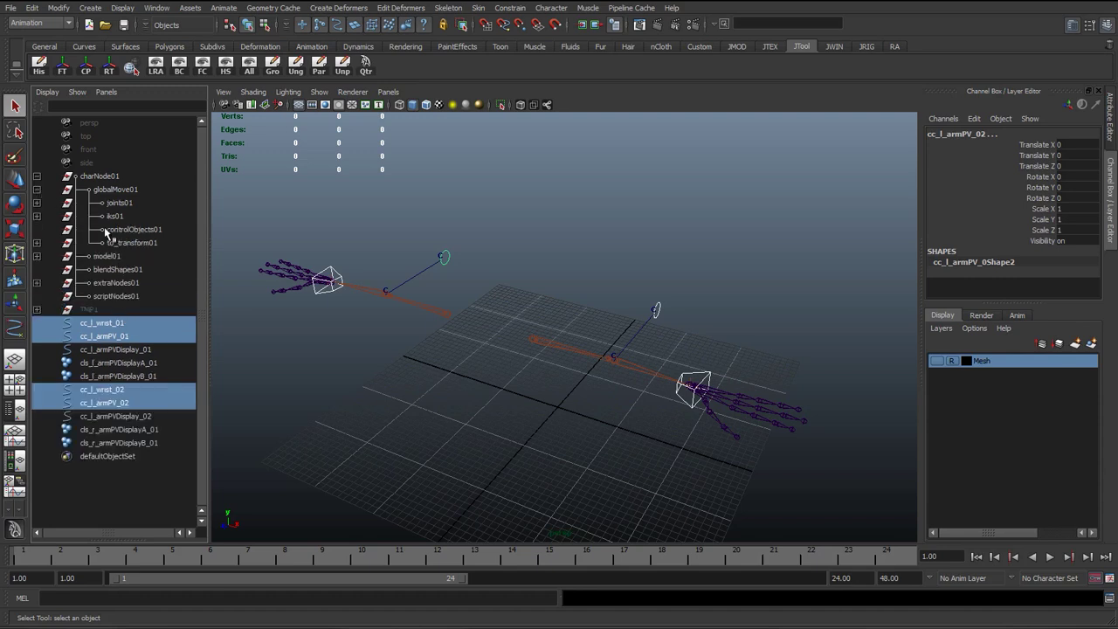
pyautogui.moveTo(124, 342); pyautogui.dragTo(130, 231, button='middle')
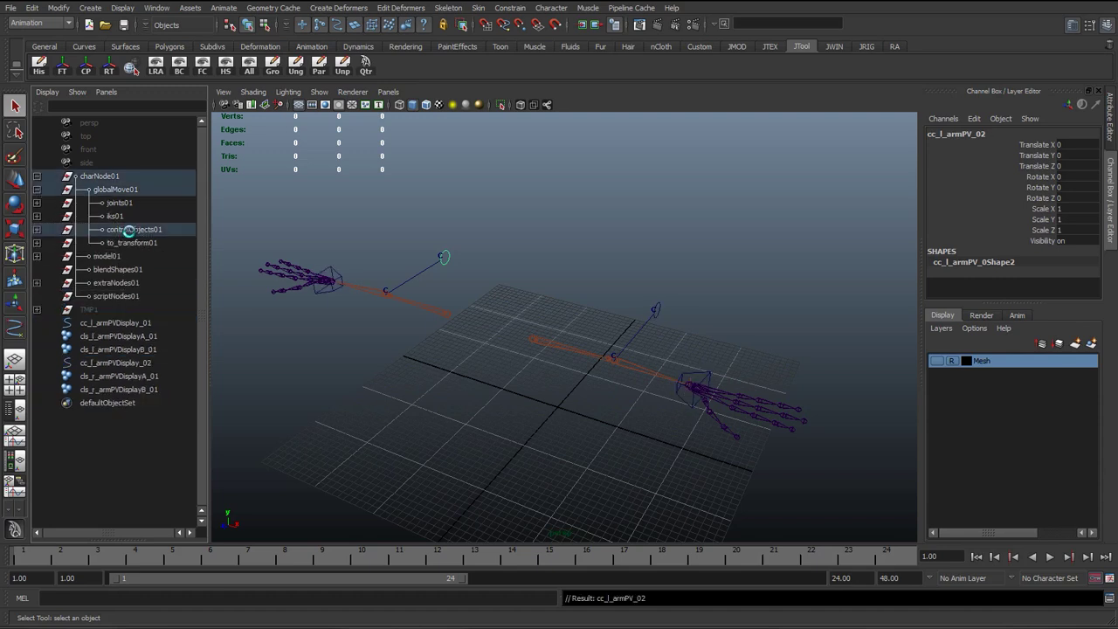
# Select the pole-vector display curves cc_l_armPVDisplay_01 and cc_l_armPVDisplay_02 in the Outliner.
pyautogui.click(96, 327)
pyautogui.click(107, 363)
pyautogui.press('z')
pyautogui.hotkey('shift', 'z')
pyautogui.press('z')
pyautogui.hotkey('shift', 'z')
pyautogui.click(116, 325)
pyautogui.click(109, 362)
pyautogui.click(108, 327)
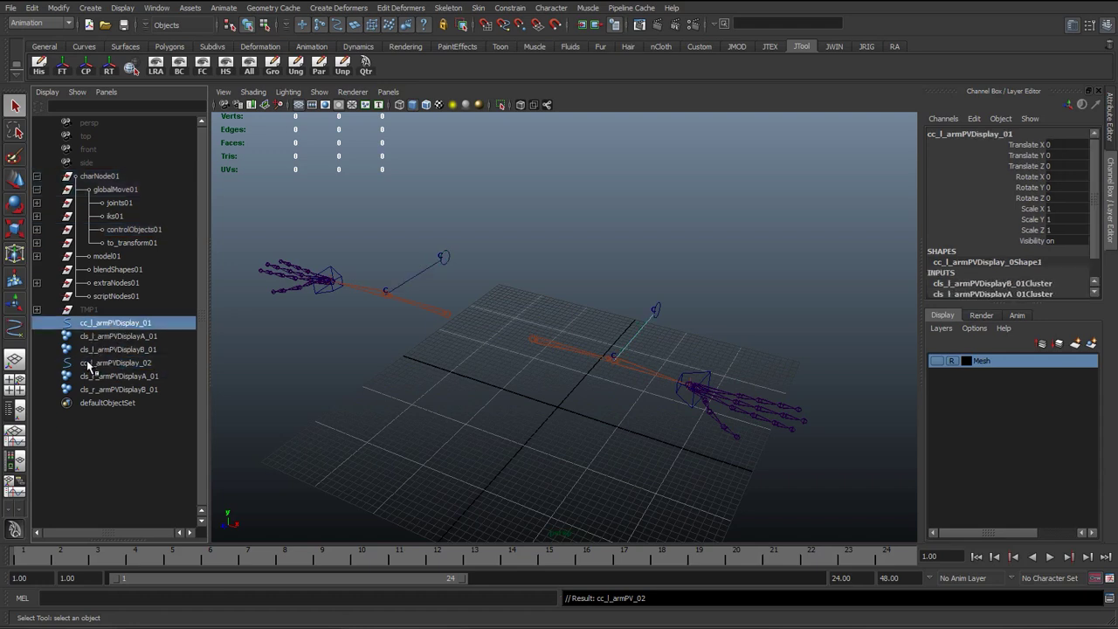
pyautogui.click(89, 365)
pyautogui.click(93, 324)
pyautogui.click(90, 364)
pyautogui.click(95, 325)
pyautogui.click(94, 365)
pyautogui.click(92, 325)
# Rename the first display curve to cd_l_armPVDisplay_01.
pyautogui.doubleClick(92, 325)
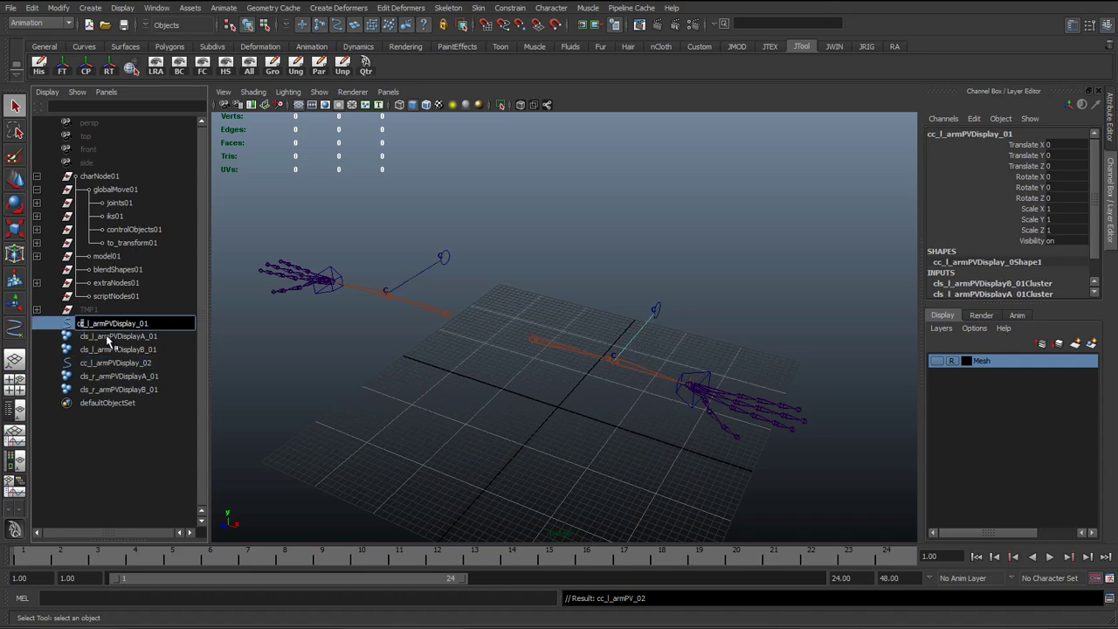
pyautogui.press('BackSpace')
pyautogui.write('g')
pyautogui.press('Return')
pyautogui.doubleClick(91, 364)
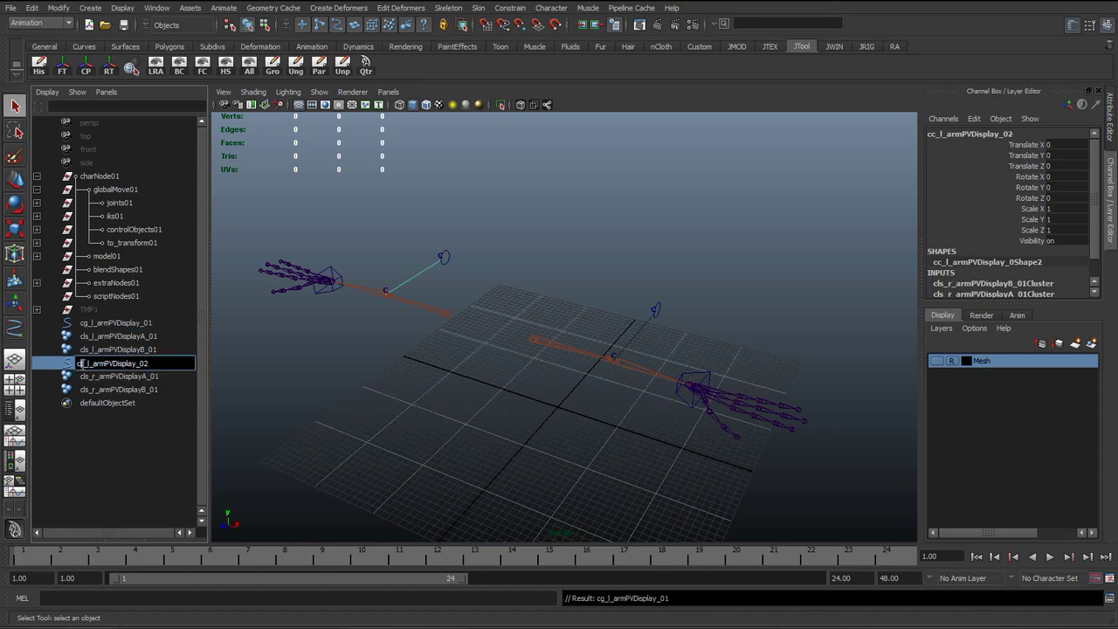
pyautogui.doubleClick(92, 325)
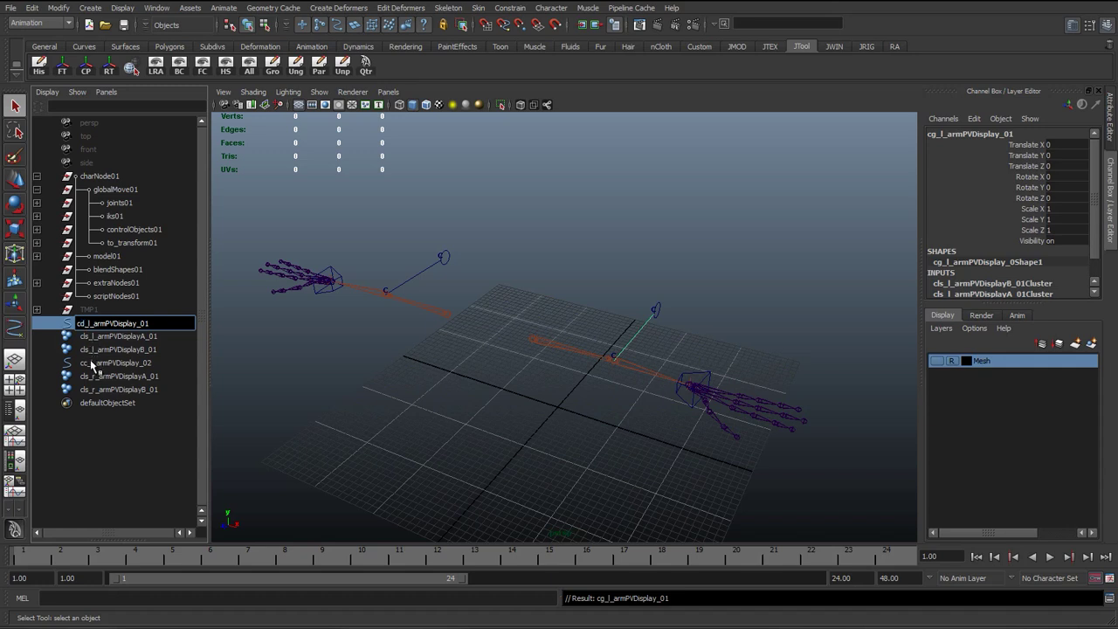
# Rename the second display curve to cd_l_armPVDisplay_02.
pyautogui.doubleClick(91, 363)
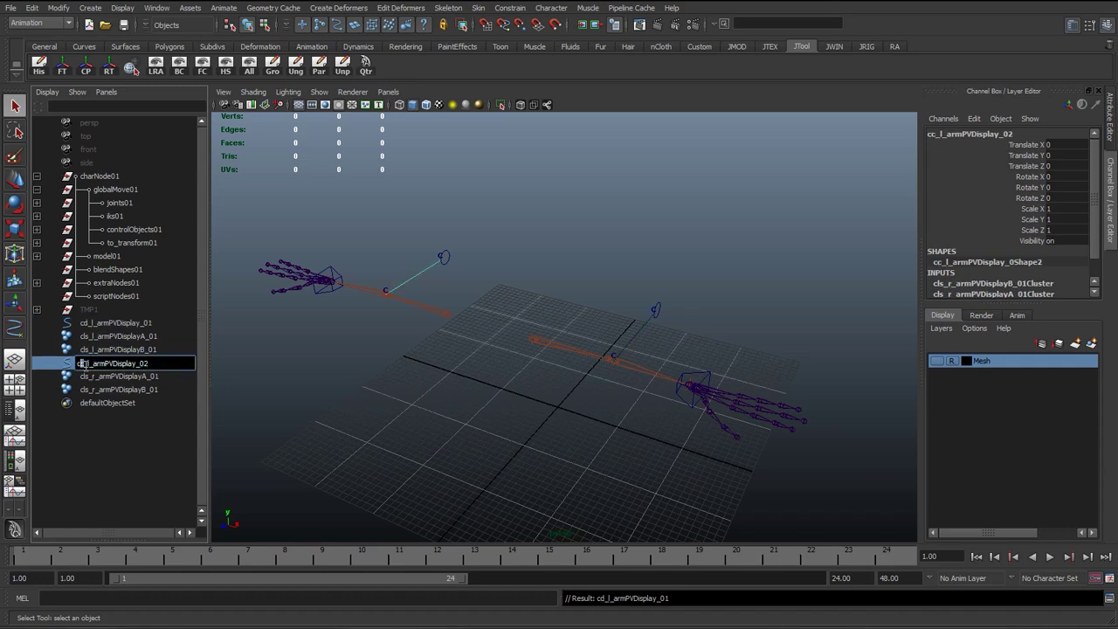
pyautogui.press('BackSpace')
pyautogui.write('d')
pyautogui.press('Return')
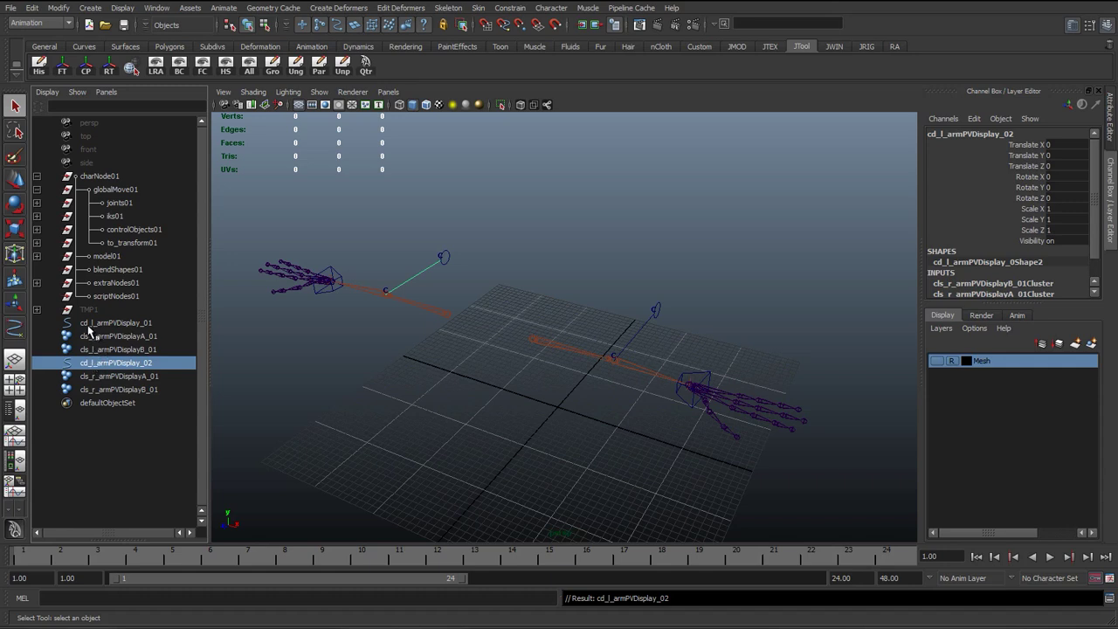
pyautogui.click(88, 325)
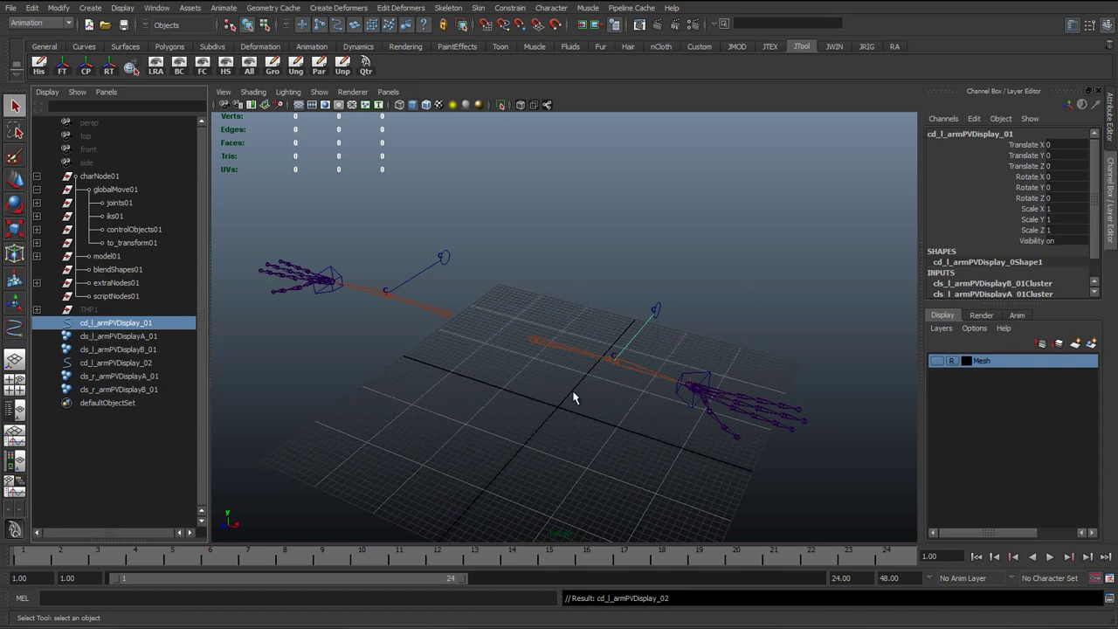
pyautogui.keyDown('alt'); pyautogui.moveTo(671, 345); pyautogui.dragTo(560, 288); pyautogui.keyUp('alt')
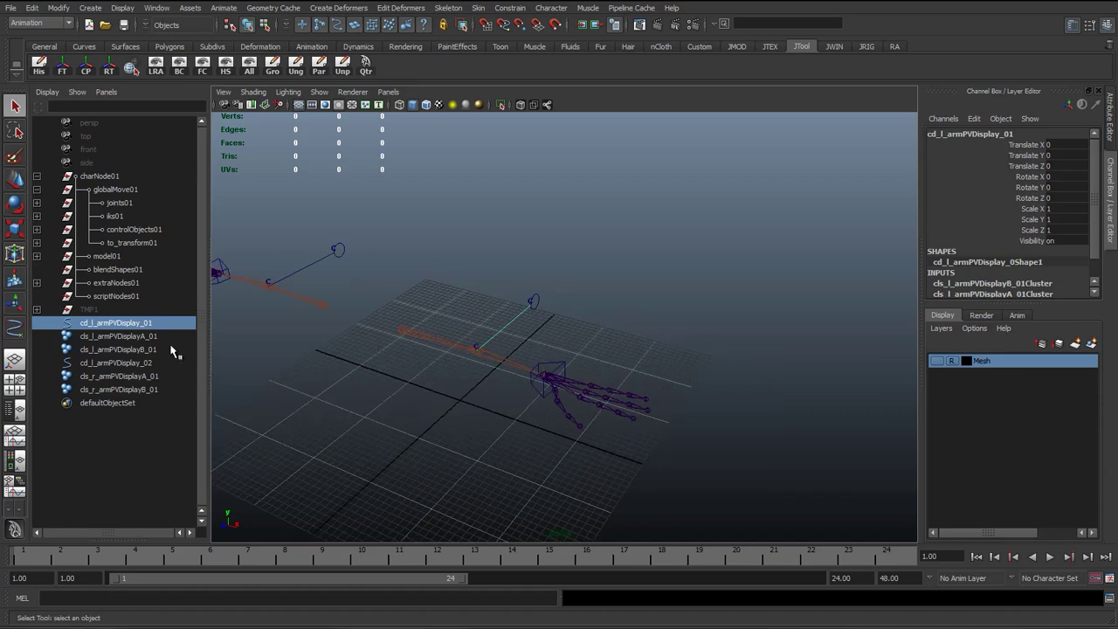
pyautogui.click(468, 297)
pyautogui.keyDown('alt'); pyautogui.moveTo(467, 297); pyautogui.dragTo(545, 253); pyautogui.keyUp('alt')
pyautogui.keyDown('alt'); pyautogui.moveTo(545, 253); pyautogui.dragTo(474, 319, button='right'); pyautogui.keyUp('alt')
pyautogui.click(476, 323)
pyautogui.keyDown('alt'); pyautogui.moveTo(482, 369); pyautogui.dragTo(527, 400, button='middle'); pyautogui.keyUp('alt')
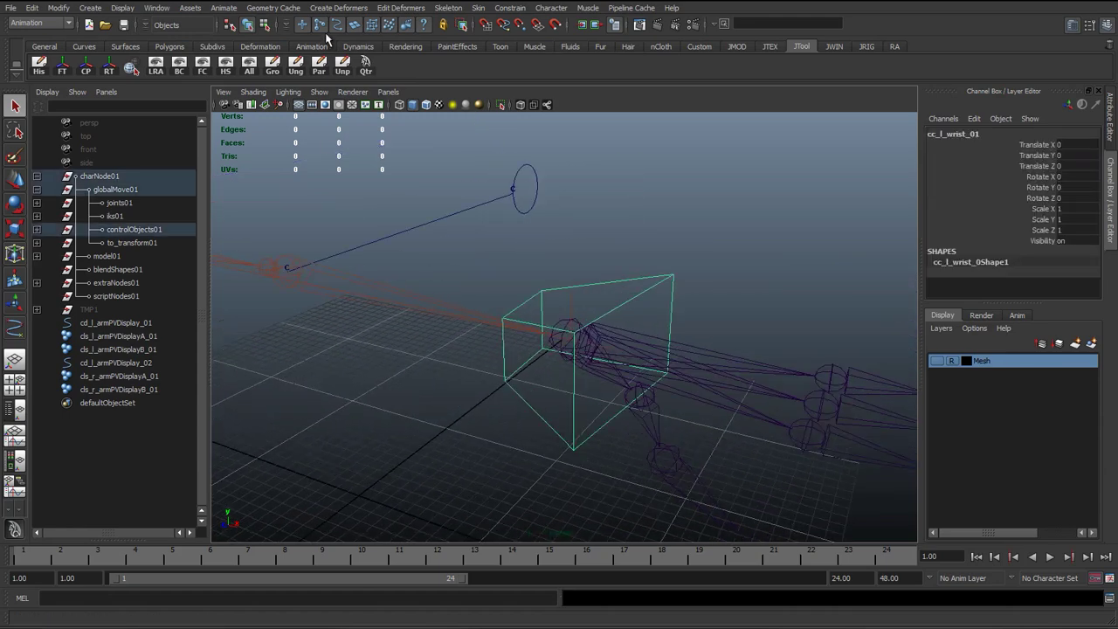
# Tear off the Constrain menu into a floating window and move it aside.
pyautogui.click(508, 8)
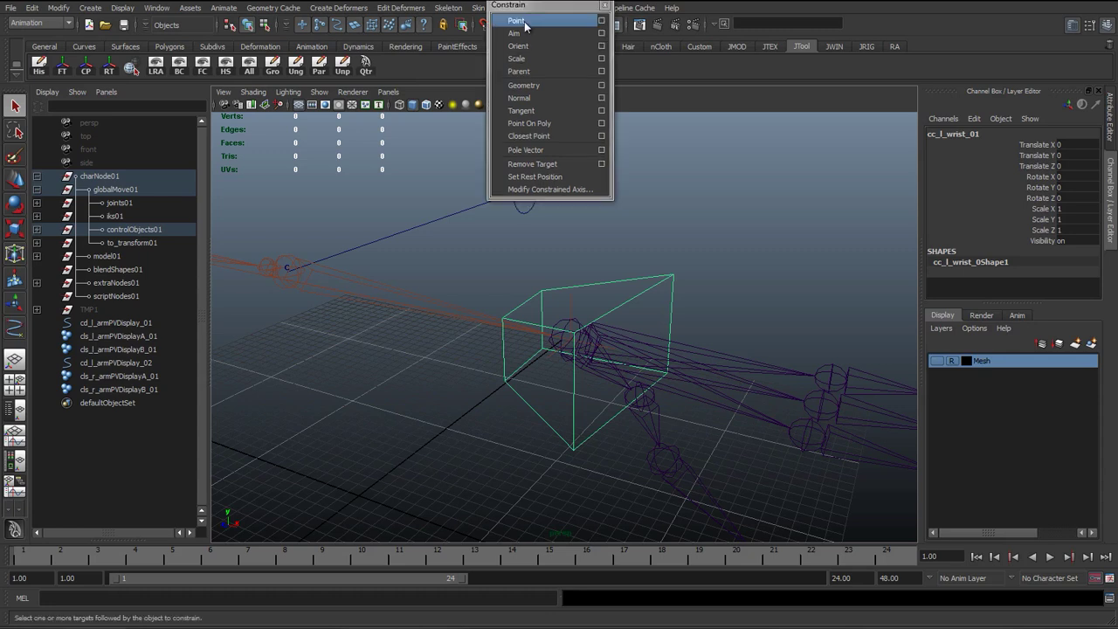
pyautogui.click(520, 14)
pyautogui.moveTo(340, 261); pyautogui.dragTo(262, 348)
# Test-rotate the IK handle ikRP_l_arm_01, undo it, then select the wrist control cube.
pyautogui.click(487, 277)
pyautogui.click(593, 302)
pyautogui.click(568, 308)
pyautogui.press('e')
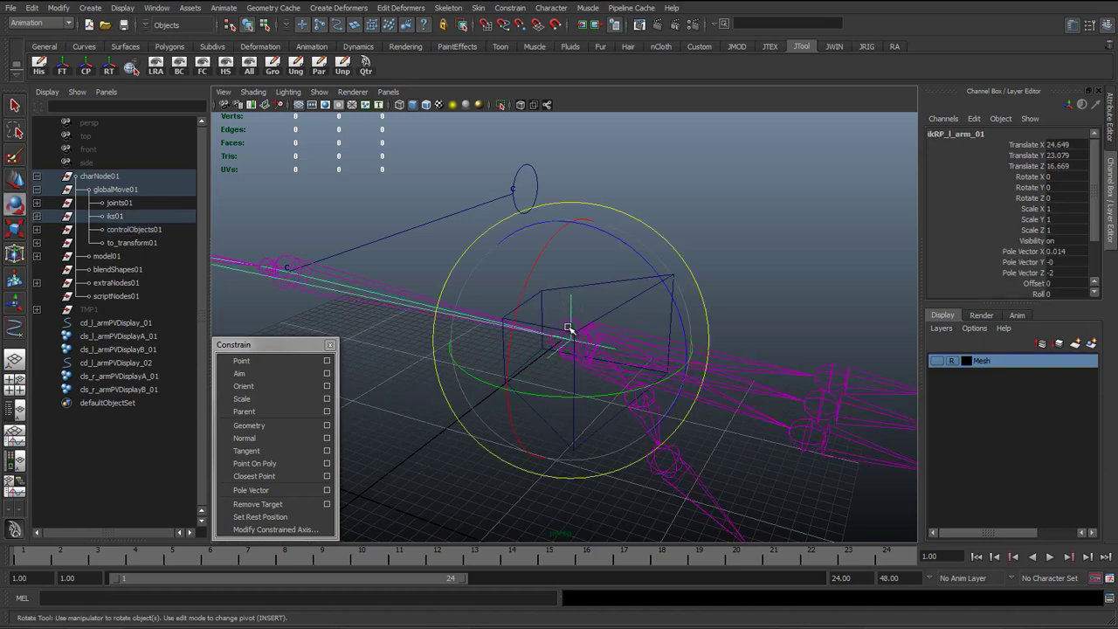
pyautogui.press('f')
pyautogui.moveTo(624, 295); pyautogui.dragTo(568, 364)
pyautogui.scroll(3, 569, 368)
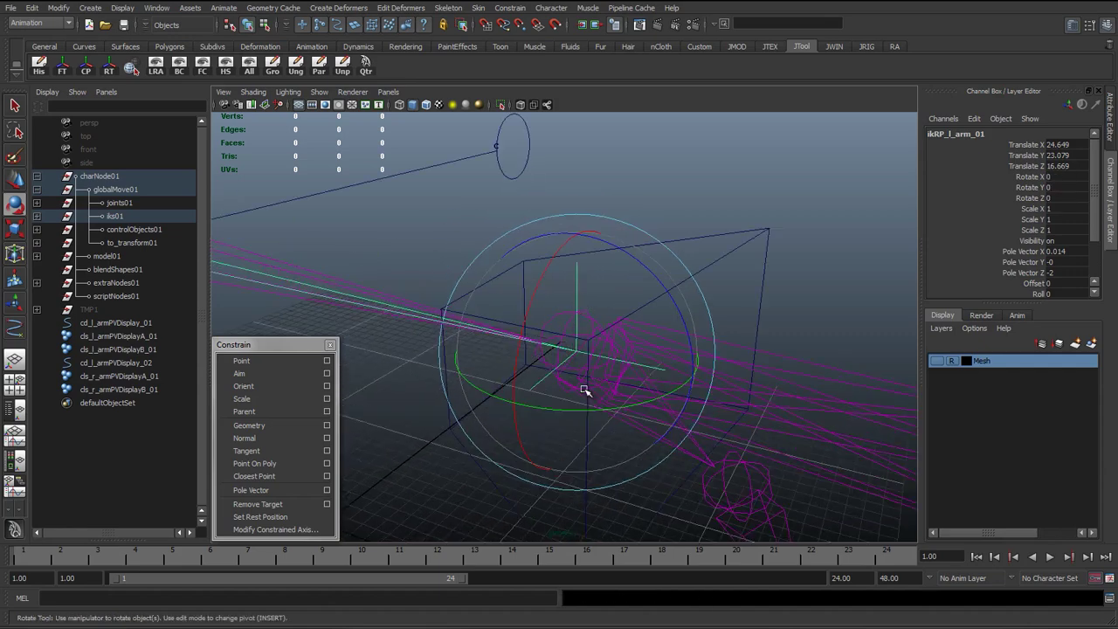
pyautogui.moveTo(585, 391); pyautogui.dragTo(632, 379)
pyautogui.hotkey('ctrl', 'z')
pyautogui.press('q')
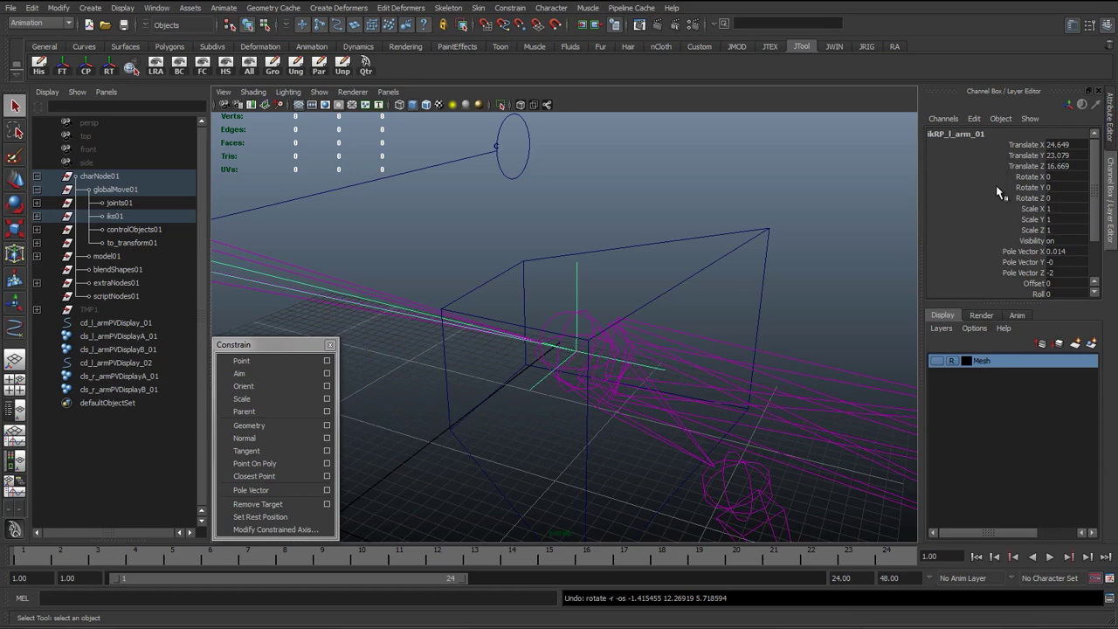
pyautogui.click(729, 242)
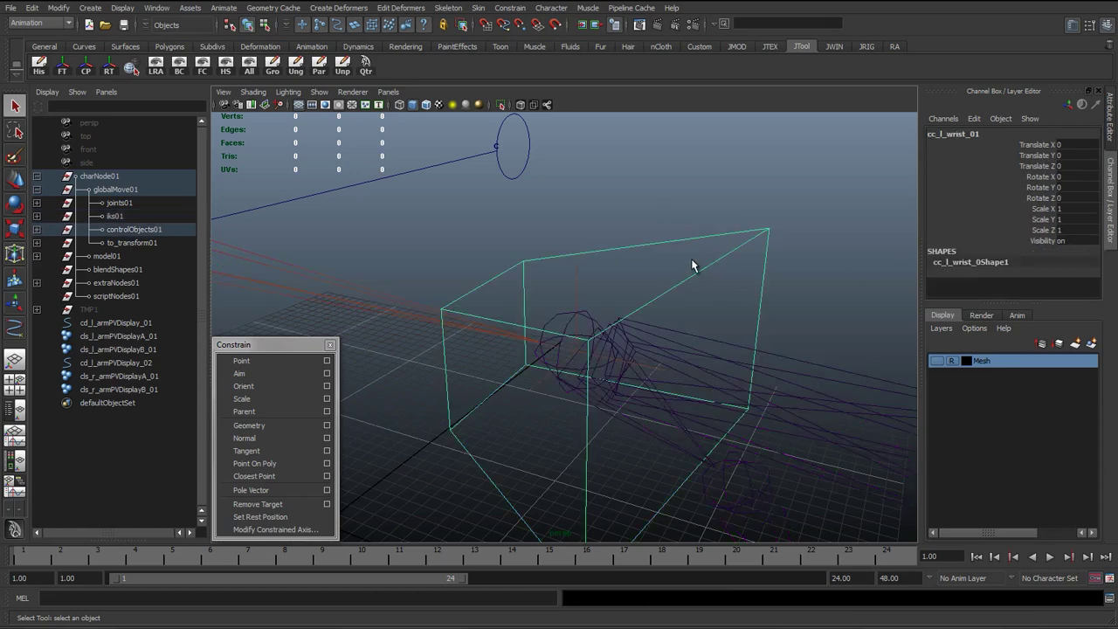
pyautogui.keyDown('alt'); pyautogui.moveTo(600, 278); pyautogui.dragTo(394, 270, button='right'); pyautogui.keyUp('alt')
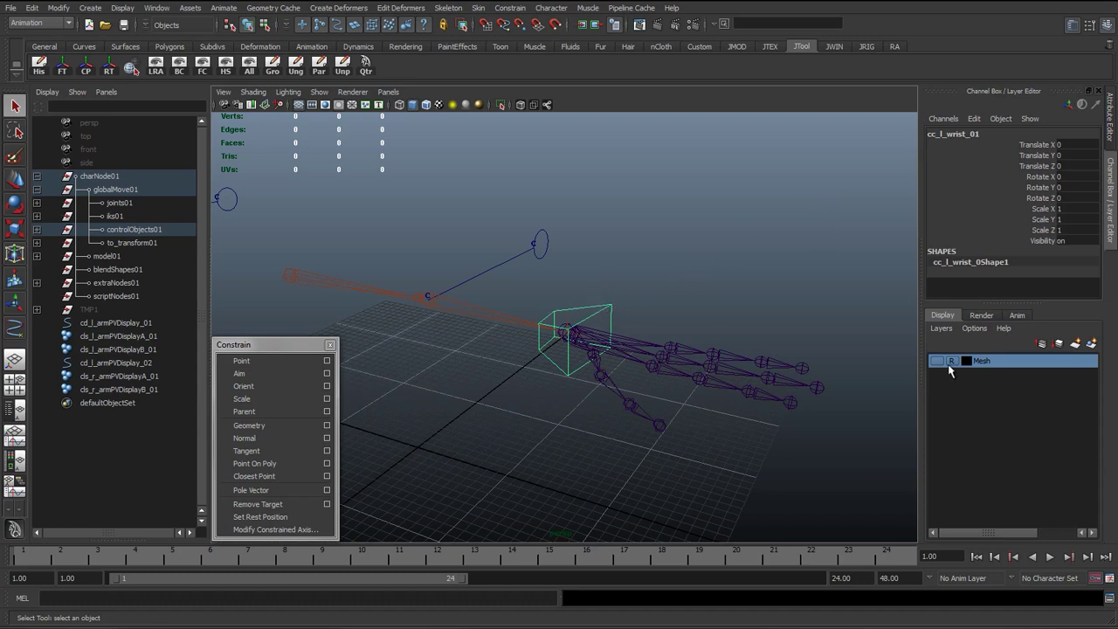
pyautogui.click(570, 318)
pyautogui.press('w')
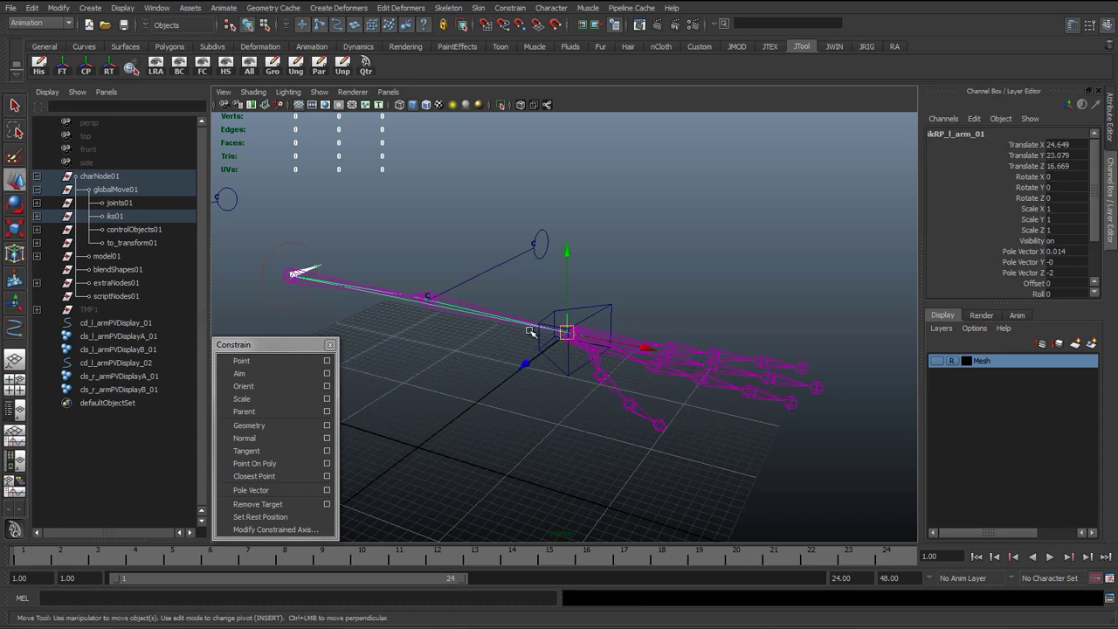
pyautogui.click(603, 309)
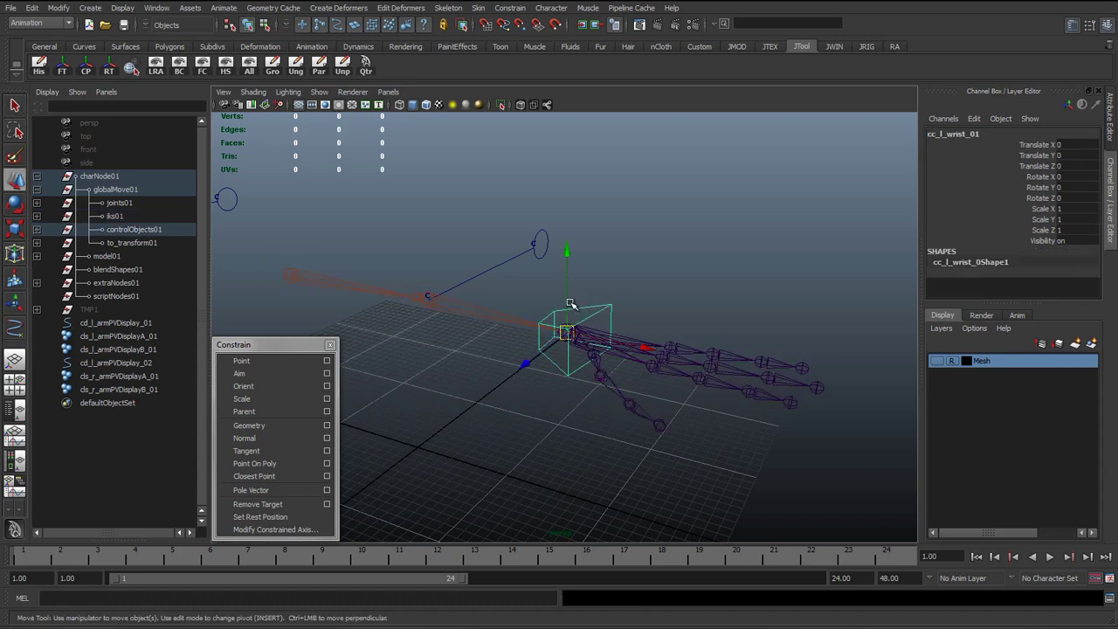
pyautogui.moveTo(567, 331); pyautogui.dragTo(439, 249)
pyautogui.hotkey('ctrl', 'z')
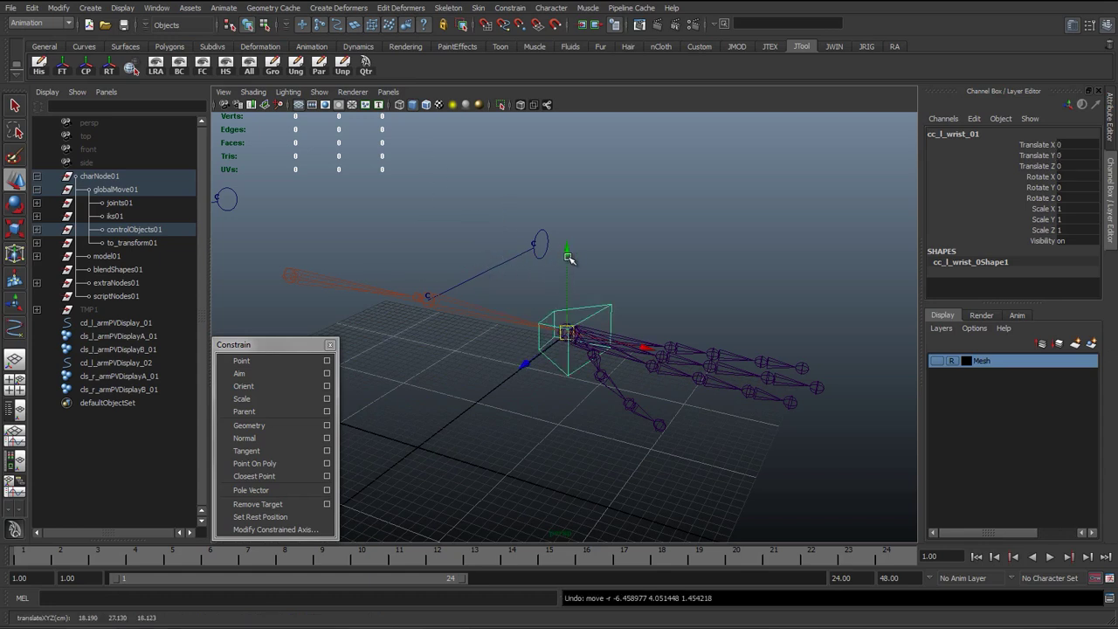
pyautogui.moveTo(569, 251); pyautogui.dragTo(568, 142)
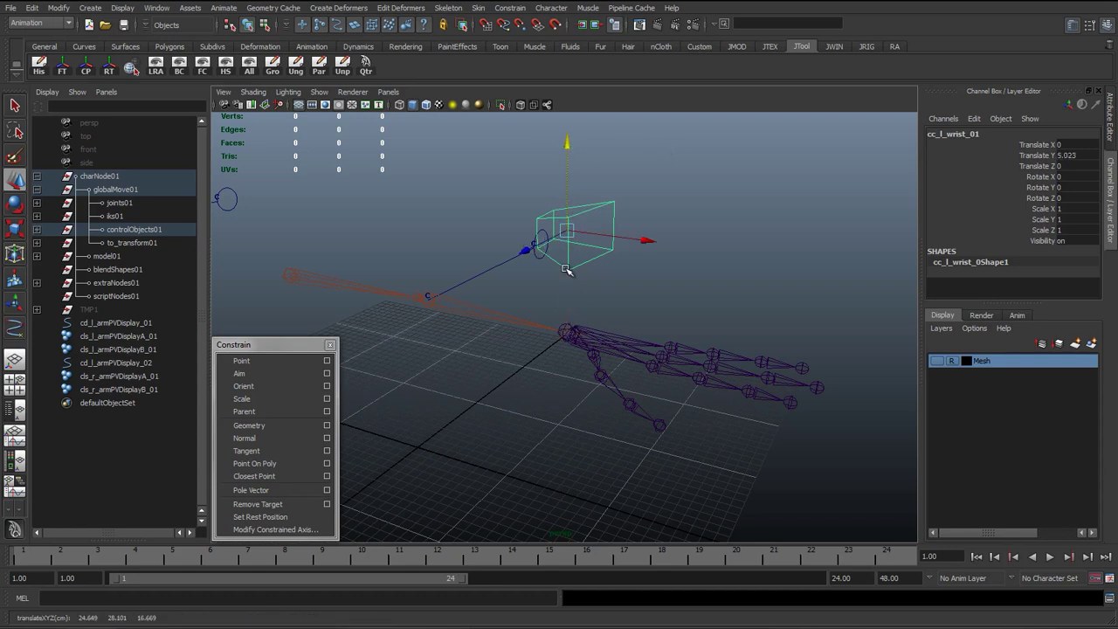
pyautogui.click(568, 326)
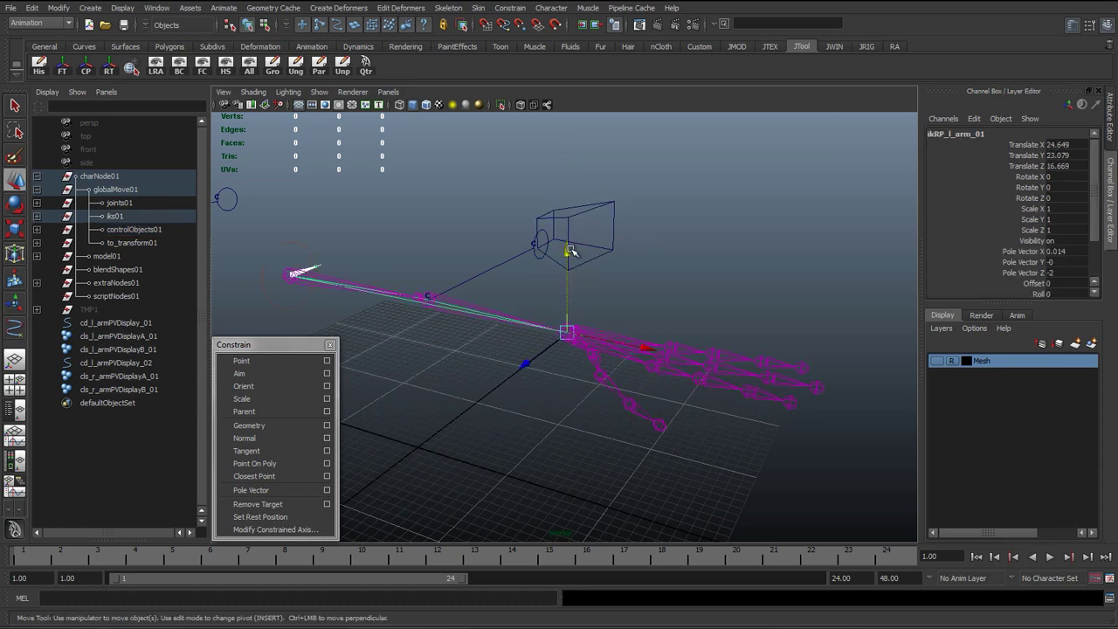
pyautogui.moveTo(569, 251); pyautogui.dragTo(574, 129)
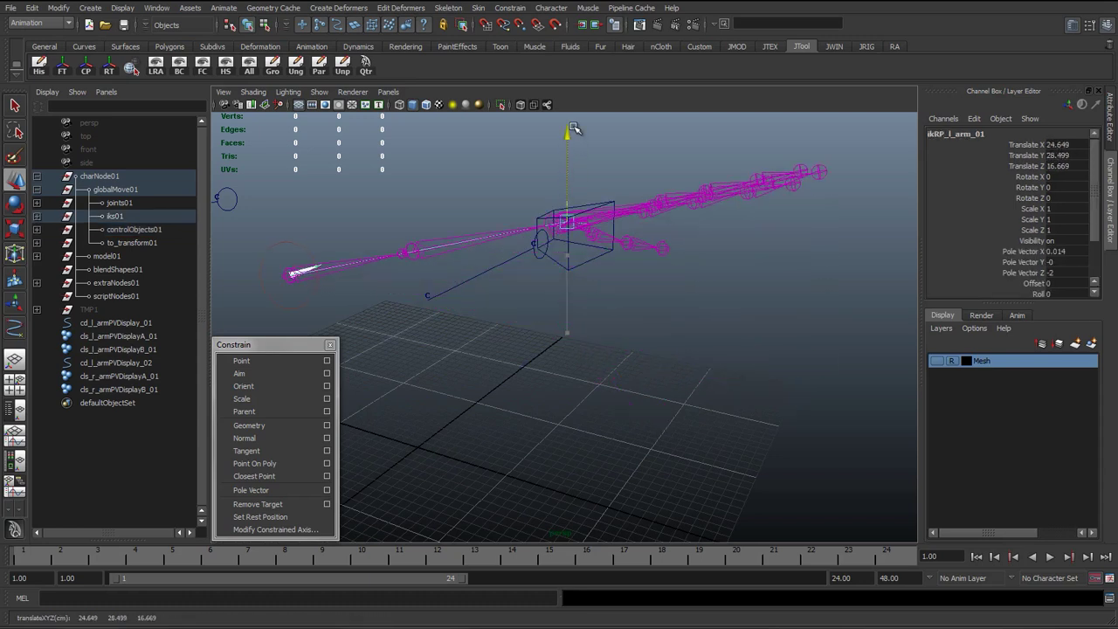
pyautogui.hotkey('ctrl', 'z')
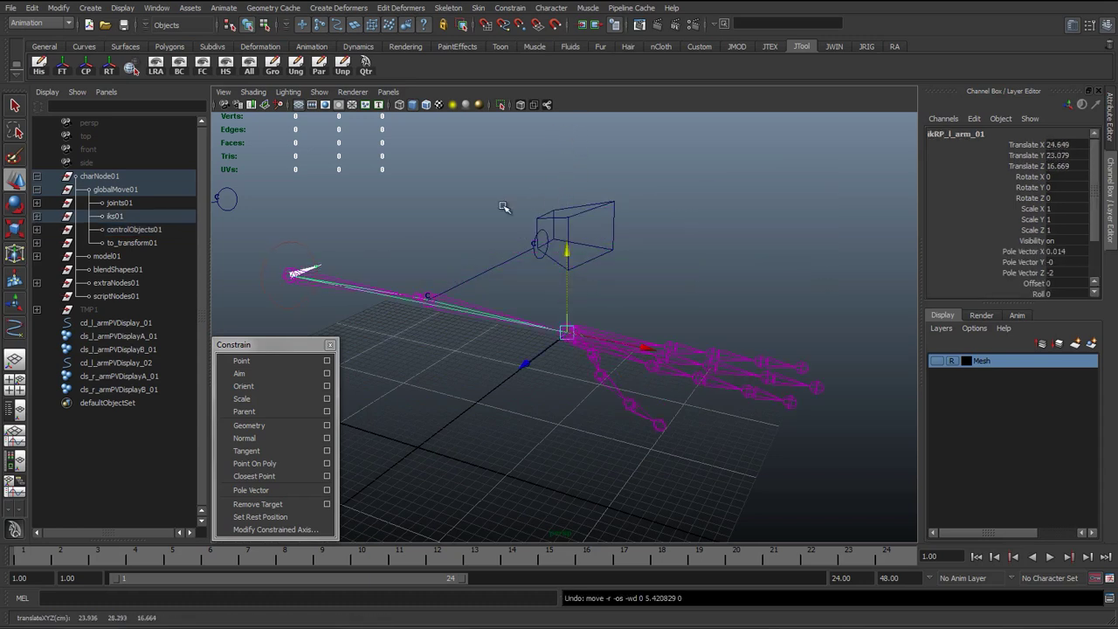
pyautogui.click(472, 204)
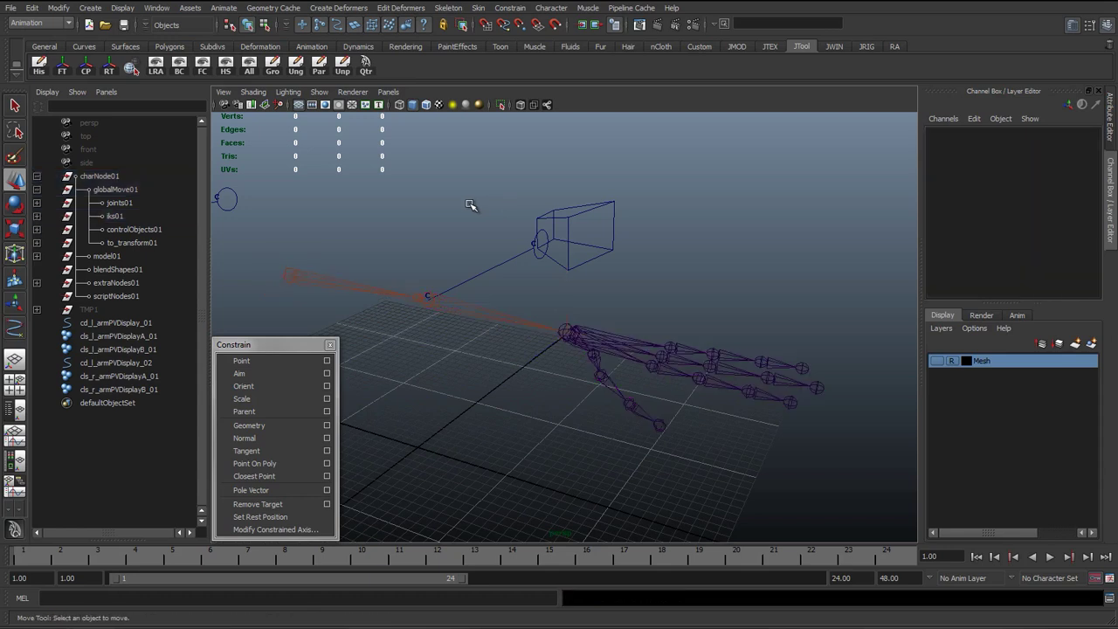
pyautogui.click(610, 206)
pyautogui.click(1073, 155)
pyautogui.write('0')
pyautogui.press('Return')
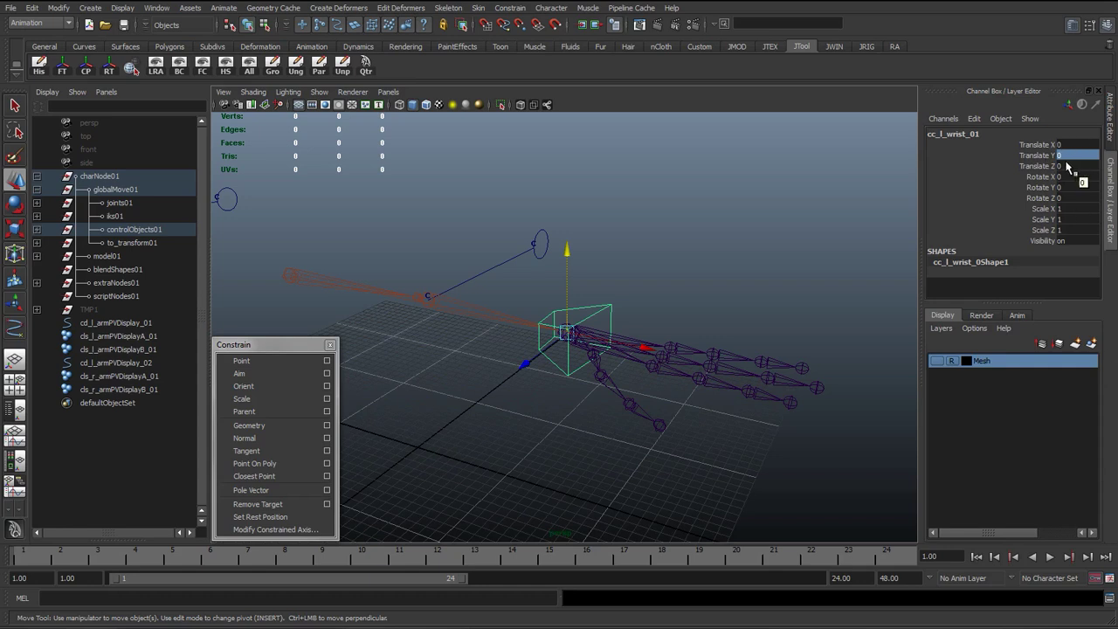
pyautogui.click(549, 293)
pyautogui.click(563, 320)
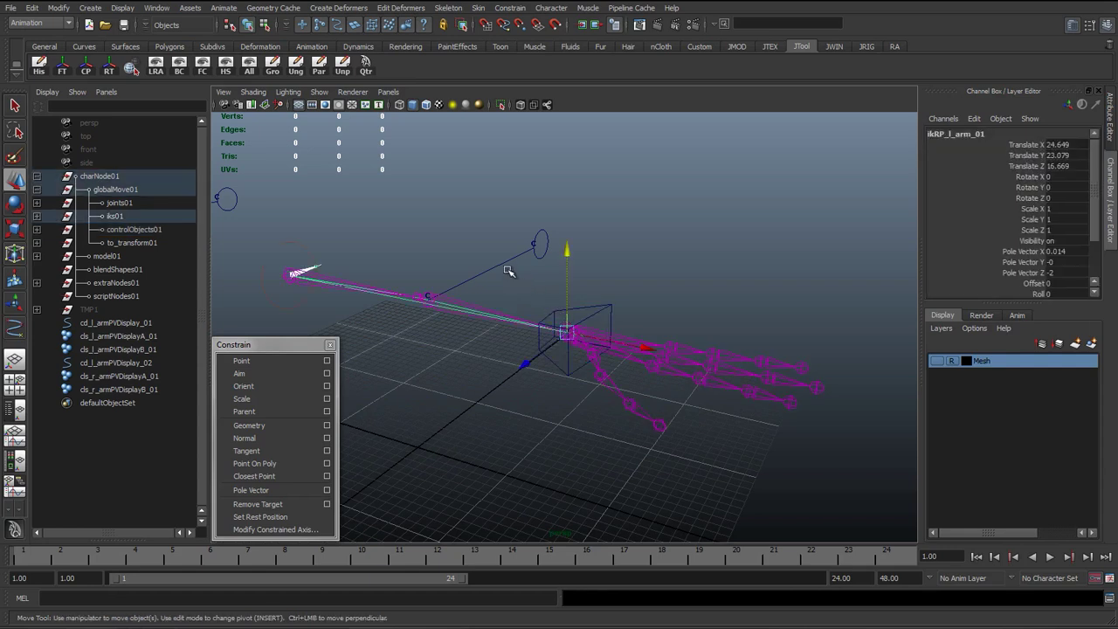
# Select the left wrist control cube first, then add ikRP_l_arm_01 to the selection.
pyautogui.press('q')
pyautogui.click(601, 279)
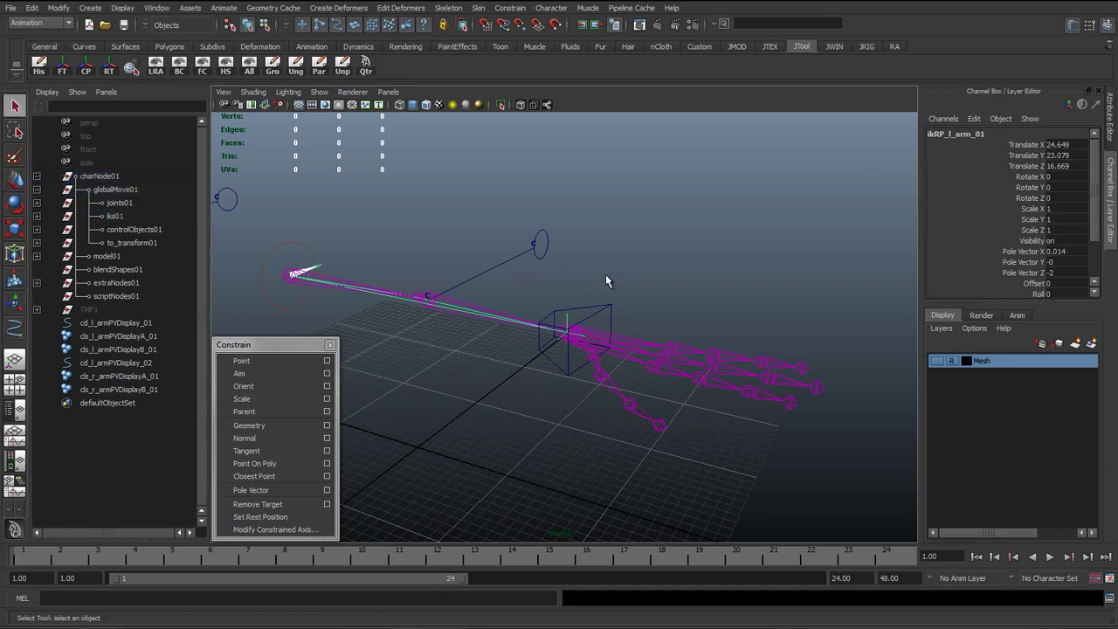
pyautogui.click(591, 311)
pyautogui.press('f')
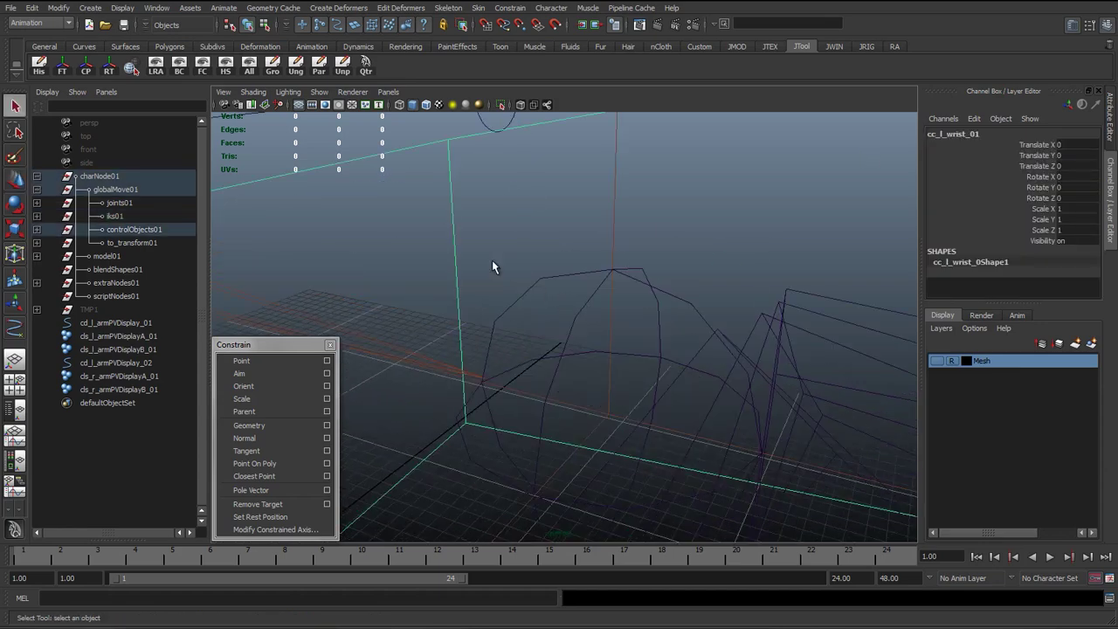
pyautogui.scroll(-5, 494, 262)
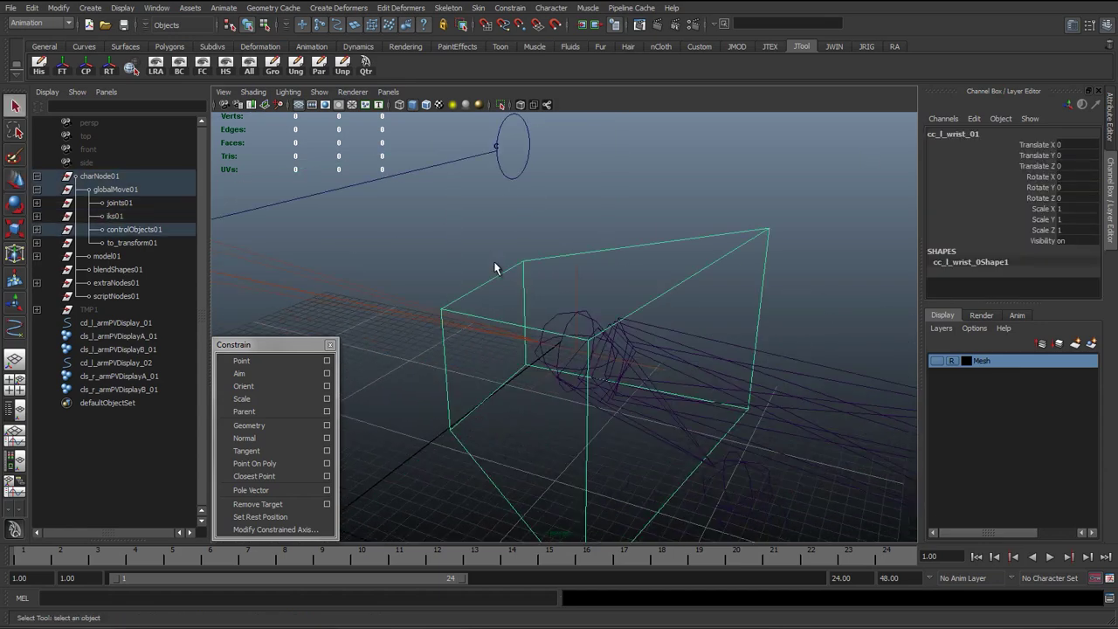
pyautogui.click(564, 304)
pyautogui.click(607, 288)
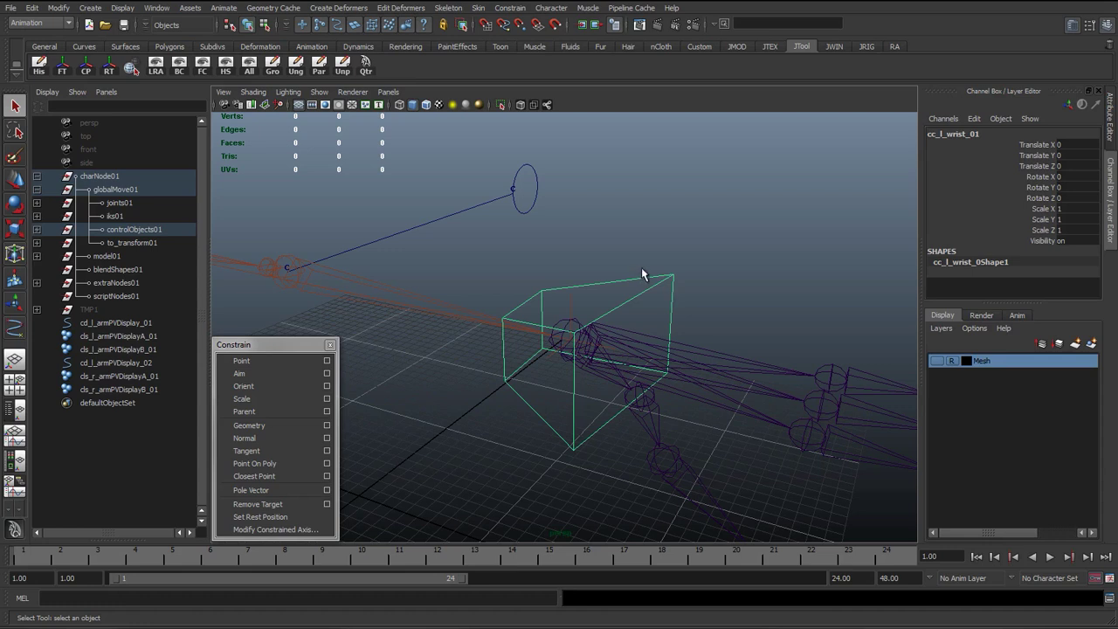
pyautogui.keyDown('shift'); pyautogui.click(571, 306); pyautogui.keyUp('shift')
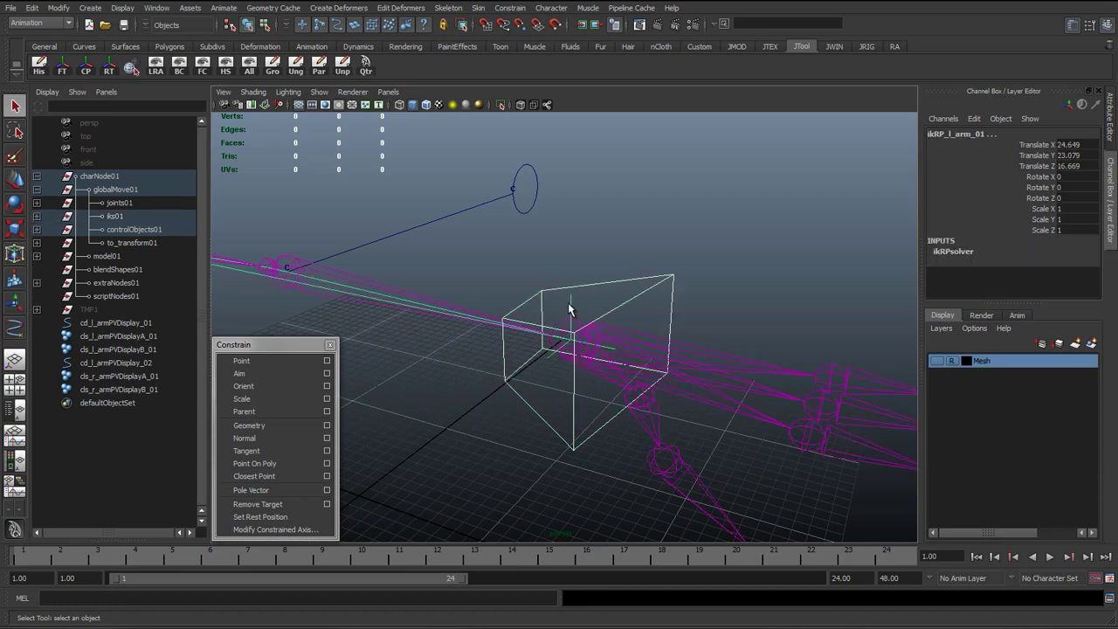
# Apply a Point constraint with Maintain offset on, then select ikRP_l_arm_01 to check it.
pyautogui.click(328, 361)
pyautogui.moveTo(215, 389); pyautogui.dragTo(332, 153)
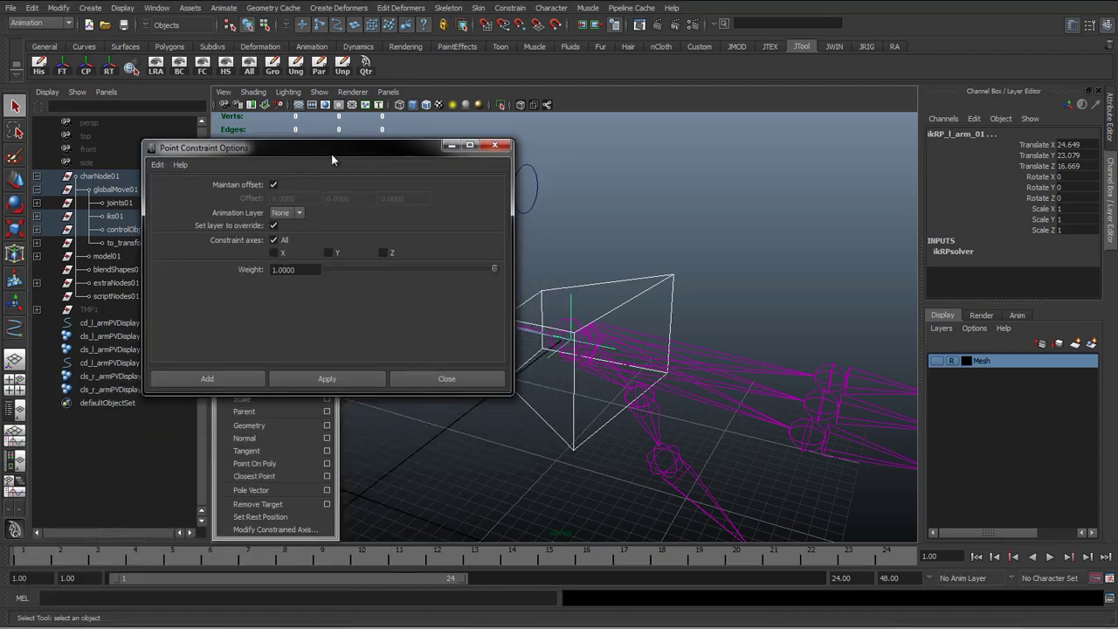
pyautogui.click(274, 188)
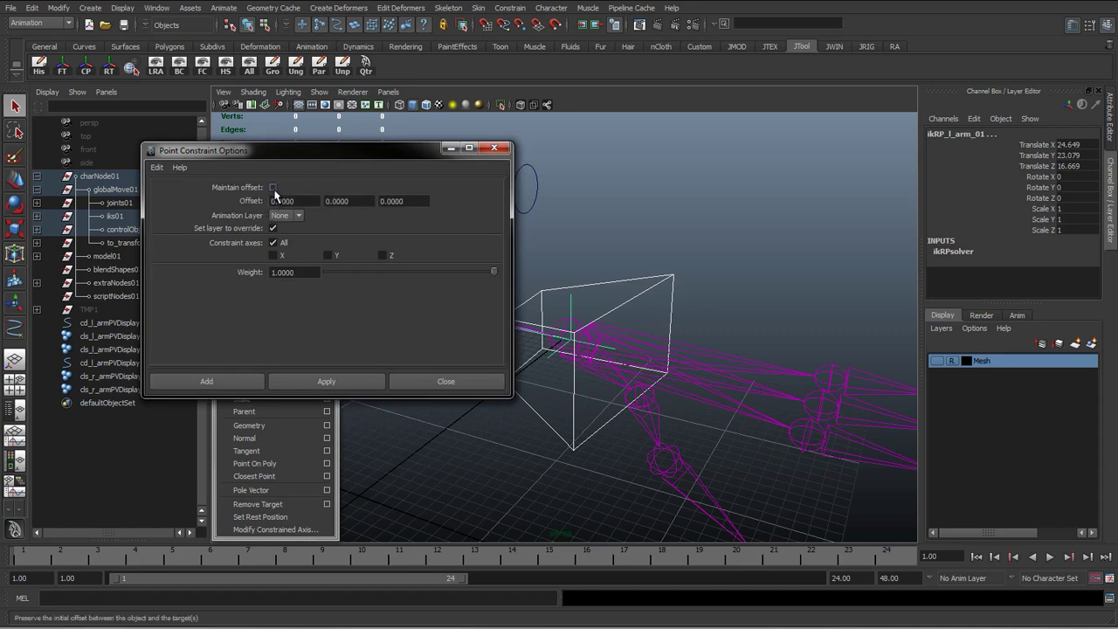
pyautogui.click(273, 188)
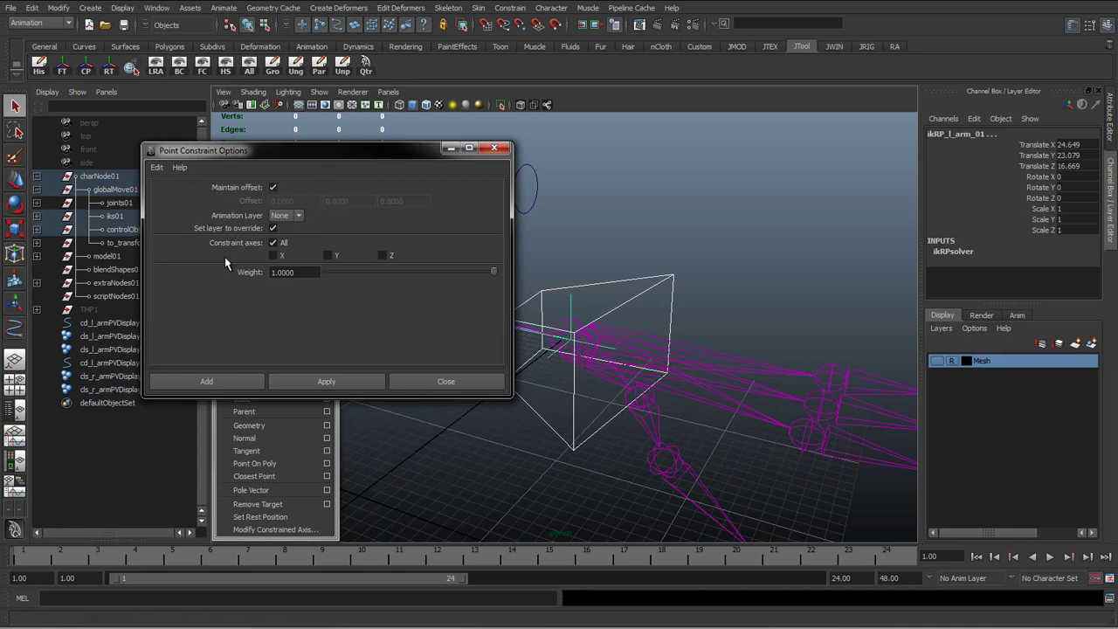
pyautogui.click(326, 382)
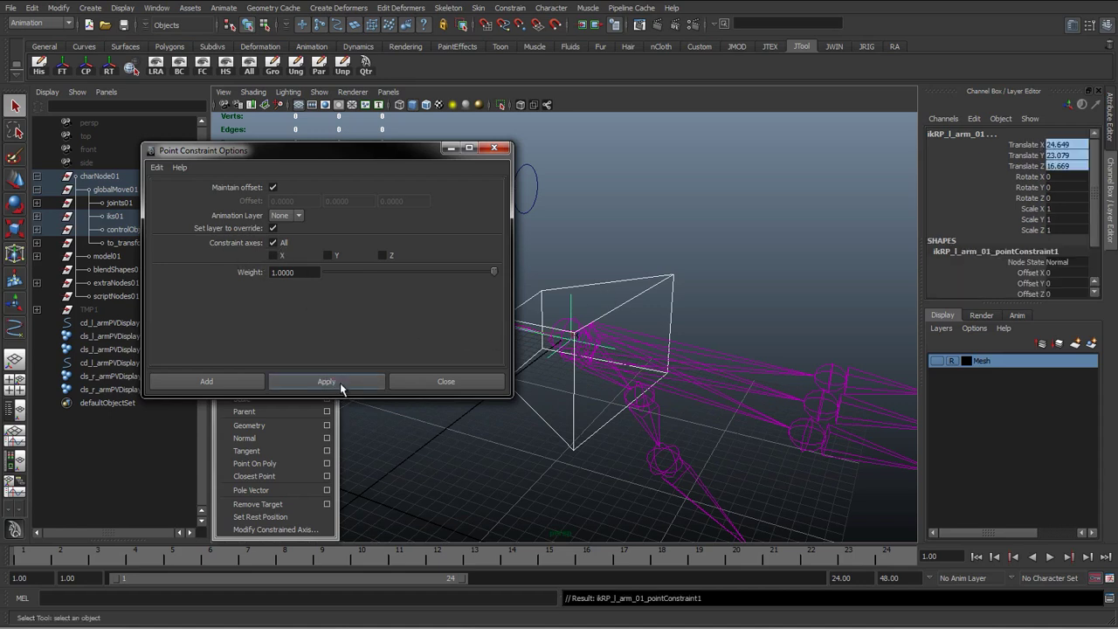
pyautogui.click(462, 380)
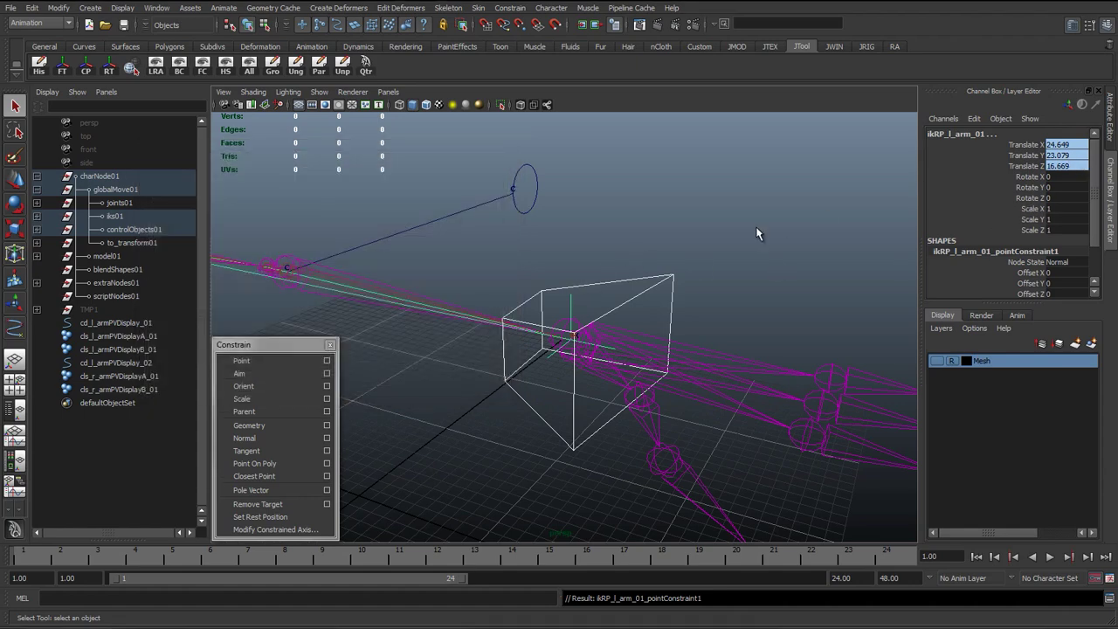
pyautogui.click(609, 270)
pyautogui.click(572, 313)
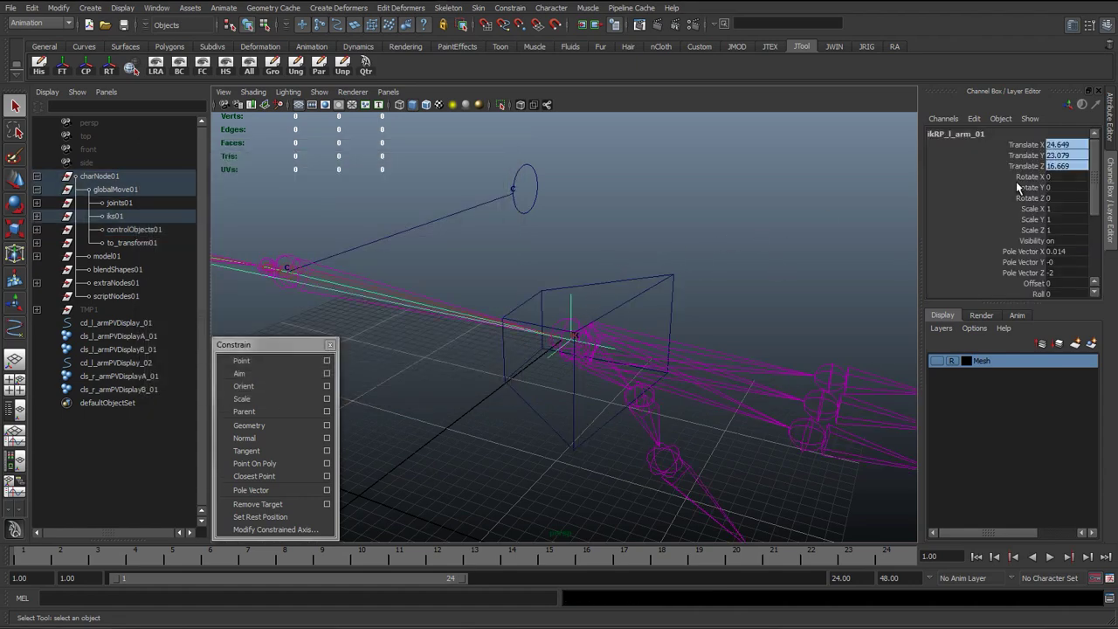
# Check the IK handle's translate channels, then test-move cc_l_wrist_01 and undo back to rest.
pyautogui.click(1049, 145)
pyautogui.keyDown('shift'); pyautogui.click(1019, 167); pyautogui.keyUp('shift')
pyautogui.click(664, 299)
pyautogui.press('w')
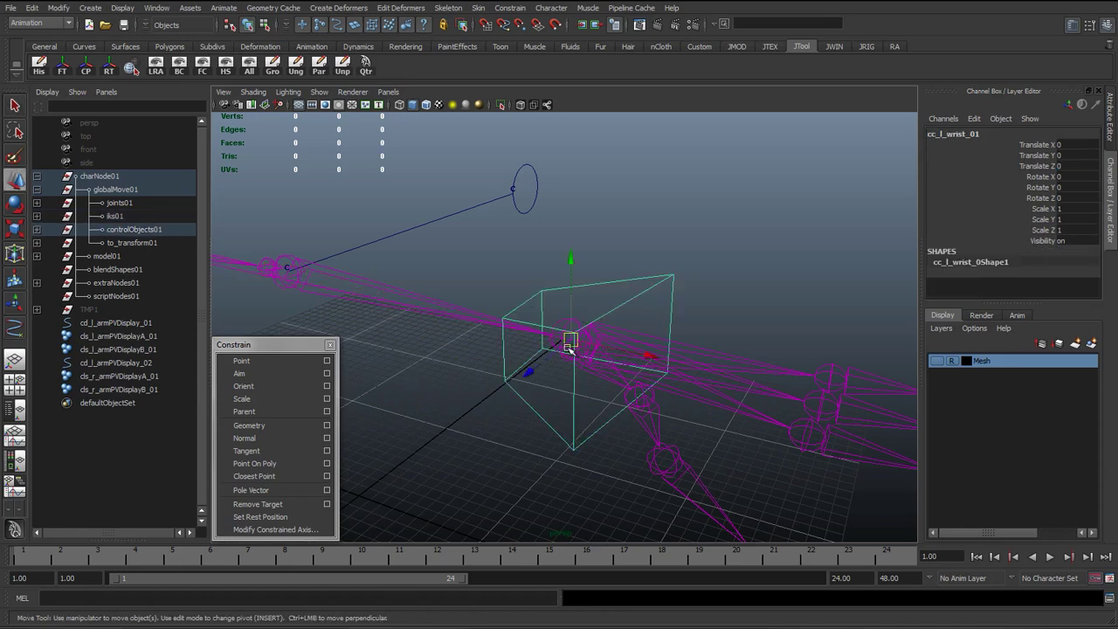
pyautogui.keyDown('alt'); pyautogui.moveTo(572, 342); pyautogui.dragTo(591, 323); pyautogui.keyUp('alt')
pyautogui.hotkey('ctrl', 'z')
pyautogui.keyDown('alt'); pyautogui.moveTo(579, 390); pyautogui.dragTo(527, 375); pyautogui.keyUp('alt')
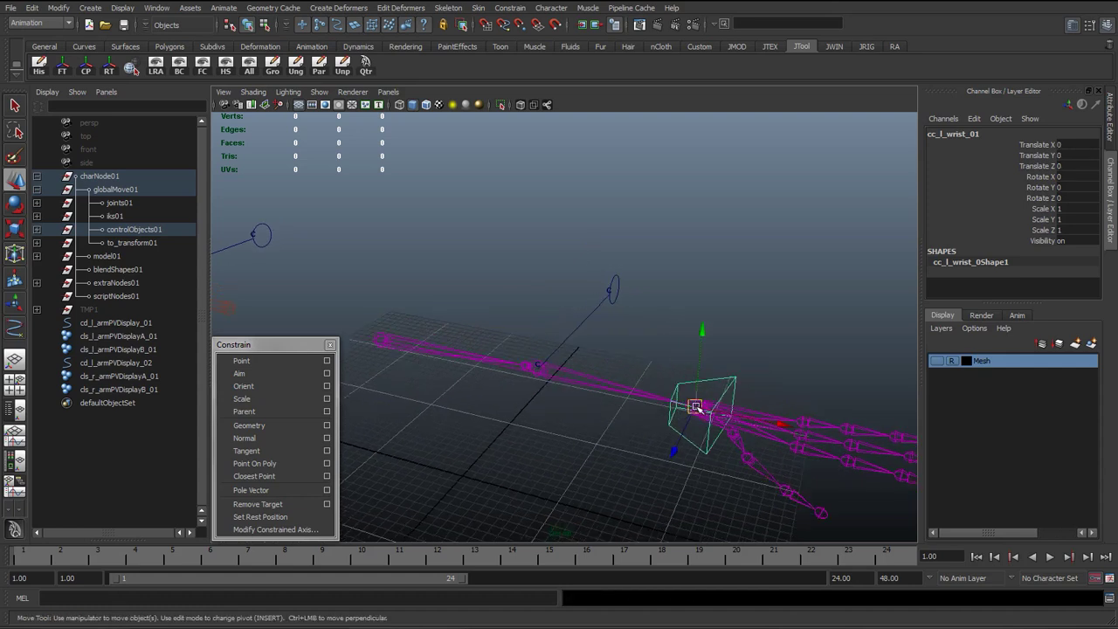
pyautogui.press('f')
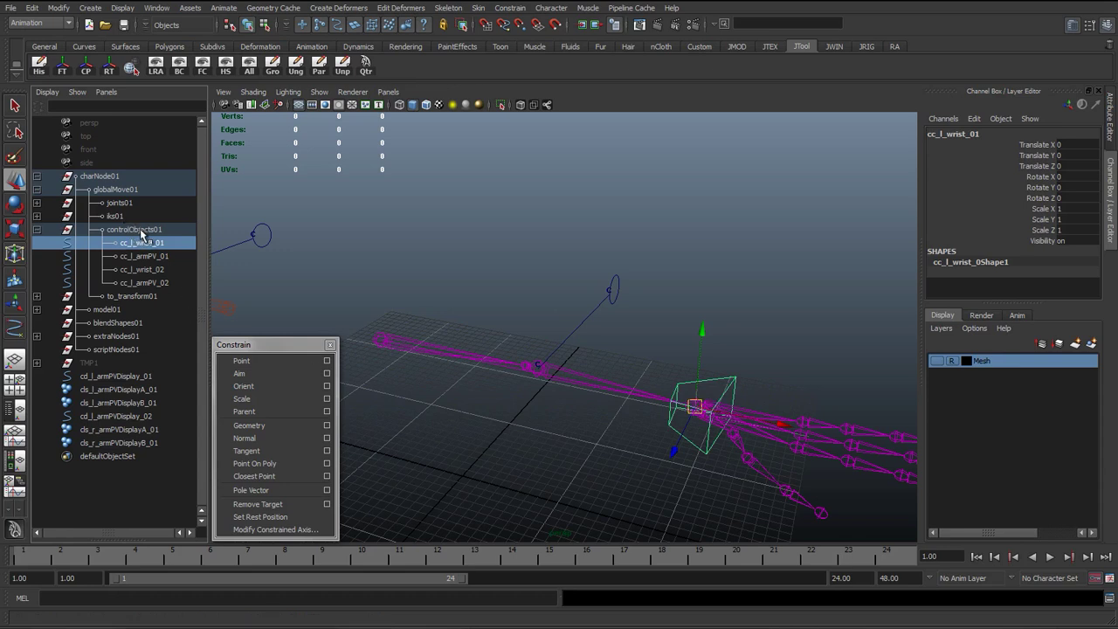
pyautogui.click(103, 217)
pyautogui.click(37, 216)
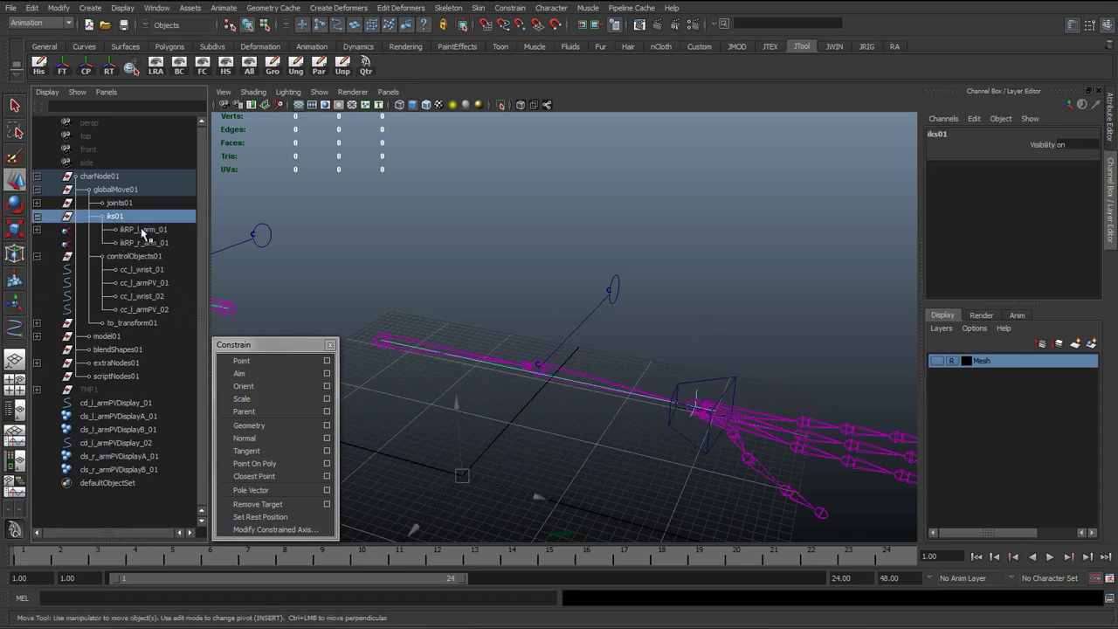
pyautogui.click(142, 230)
pyautogui.click(38, 219)
pyautogui.click(37, 217)
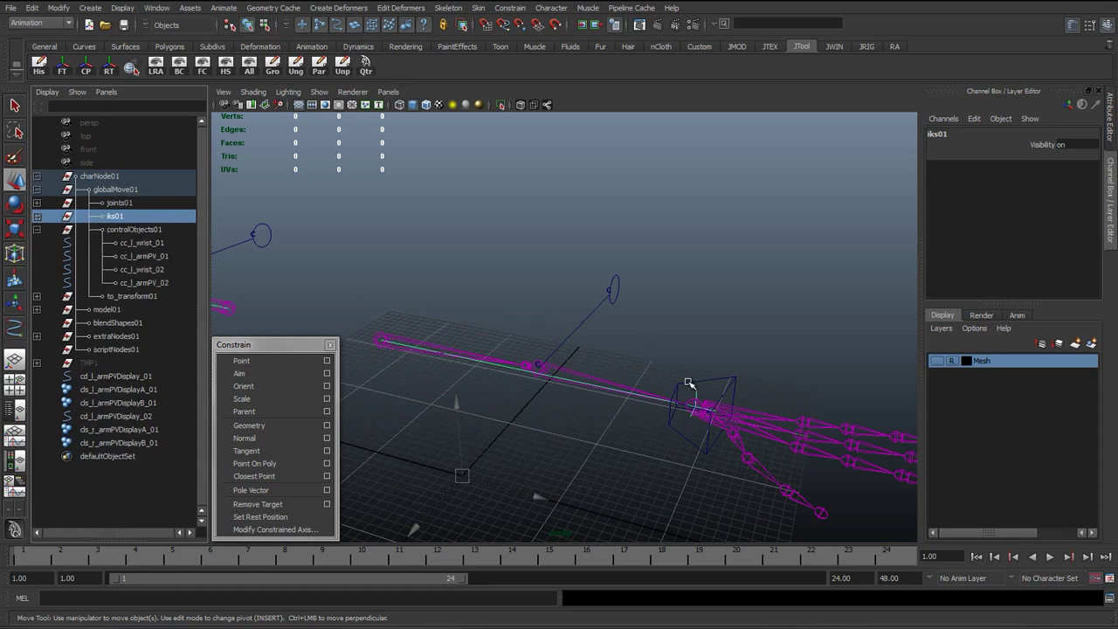
pyautogui.click(736, 381)
pyautogui.moveTo(699, 401); pyautogui.dragTo(622, 370)
pyautogui.hotkey('ctrl', 'z')
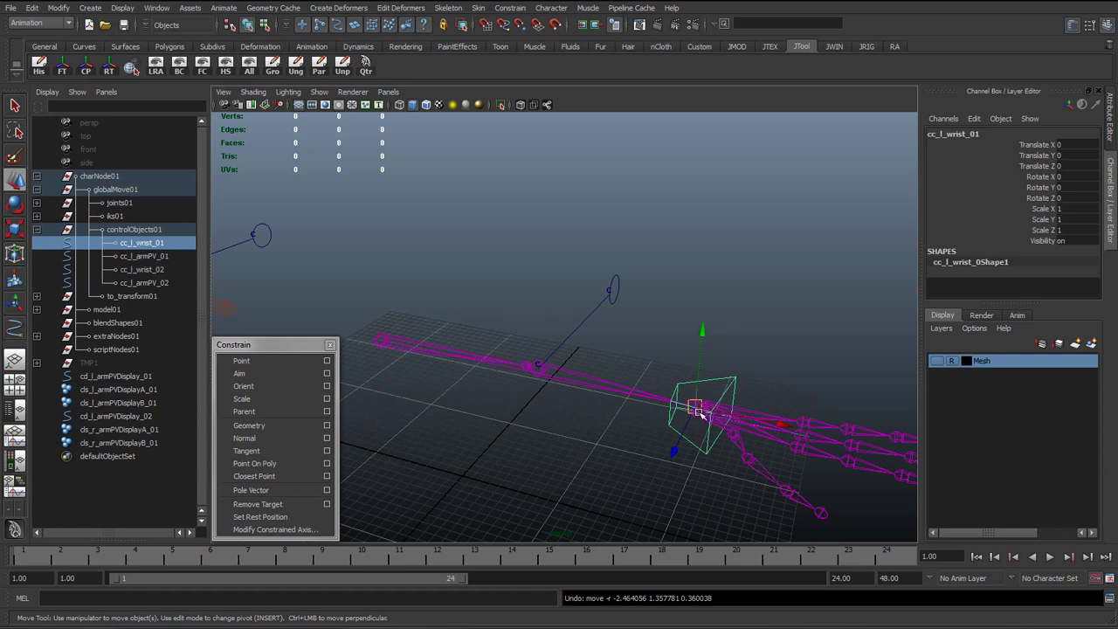
pyautogui.press('f')
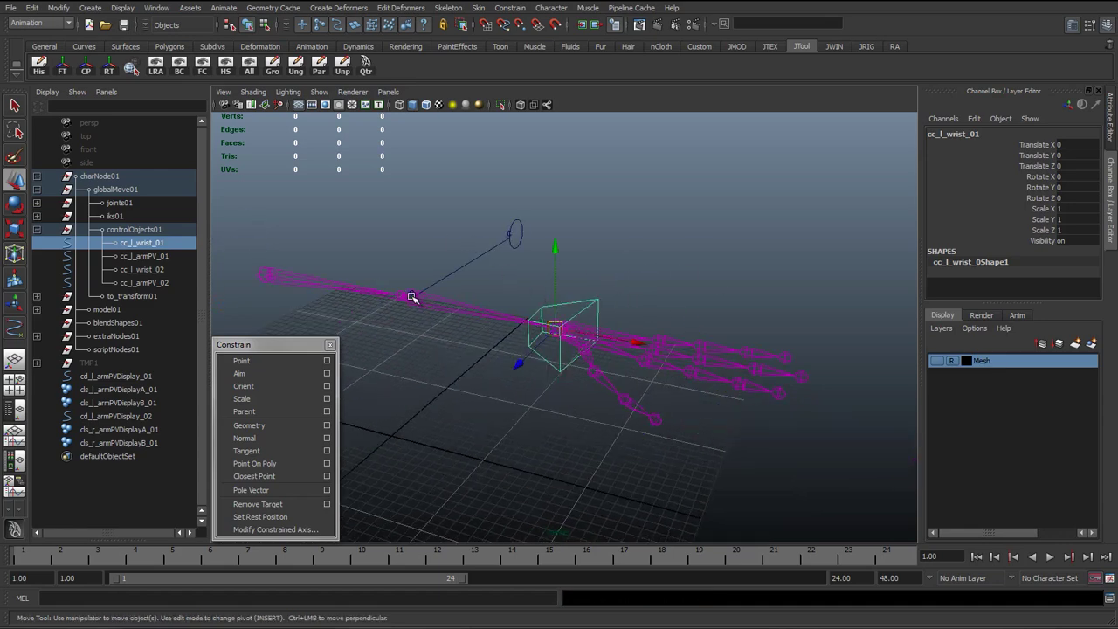
pyautogui.keyDown('alt'); pyautogui.moveTo(412, 299); pyautogui.dragTo(493, 309, button='middle'); pyautogui.keyUp('alt')
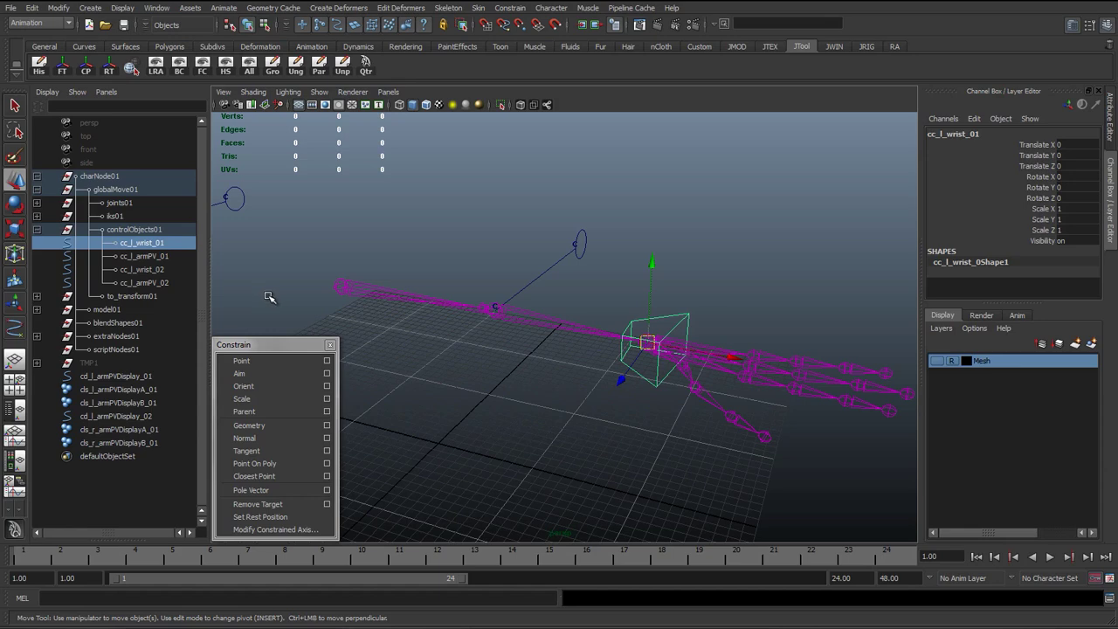
# Point-constrain the right arm IK handle ikRP_r_arm_01 to cc_l_wrist_02.
pyautogui.click(527, 361)
pyautogui.keyDown('alt'); pyautogui.moveTo(527, 362); pyautogui.dragTo(469, 248); pyautogui.keyUp('alt')
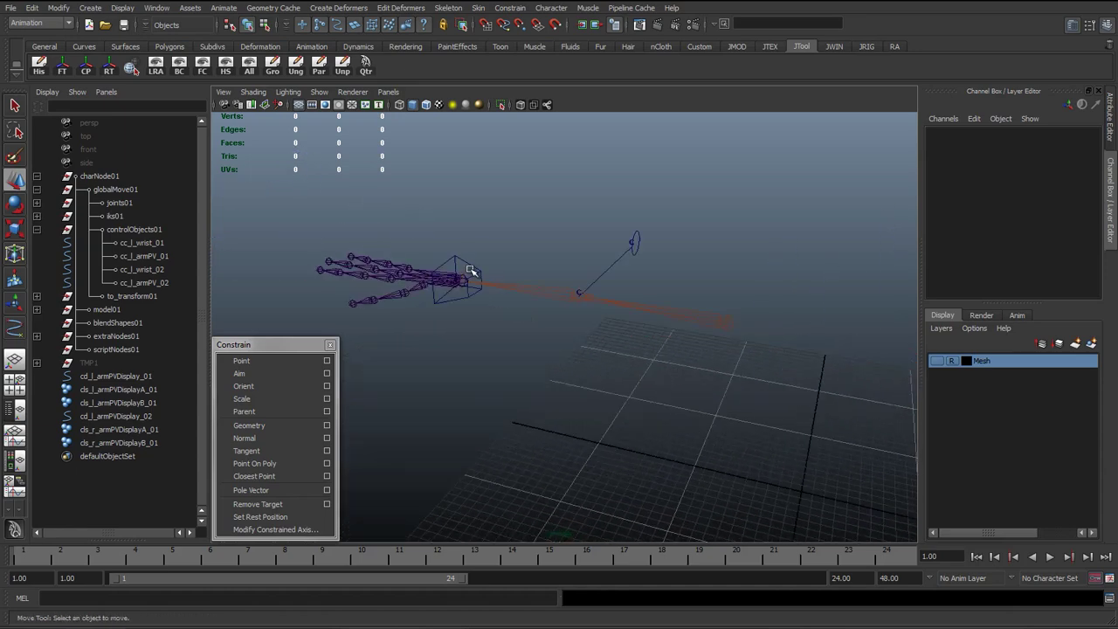
pyautogui.click(472, 271)
pyautogui.press('q')
pyautogui.keyDown('alt'); pyautogui.moveTo(471, 271); pyautogui.dragTo(575, 339, button='right'); pyautogui.keyUp('alt')
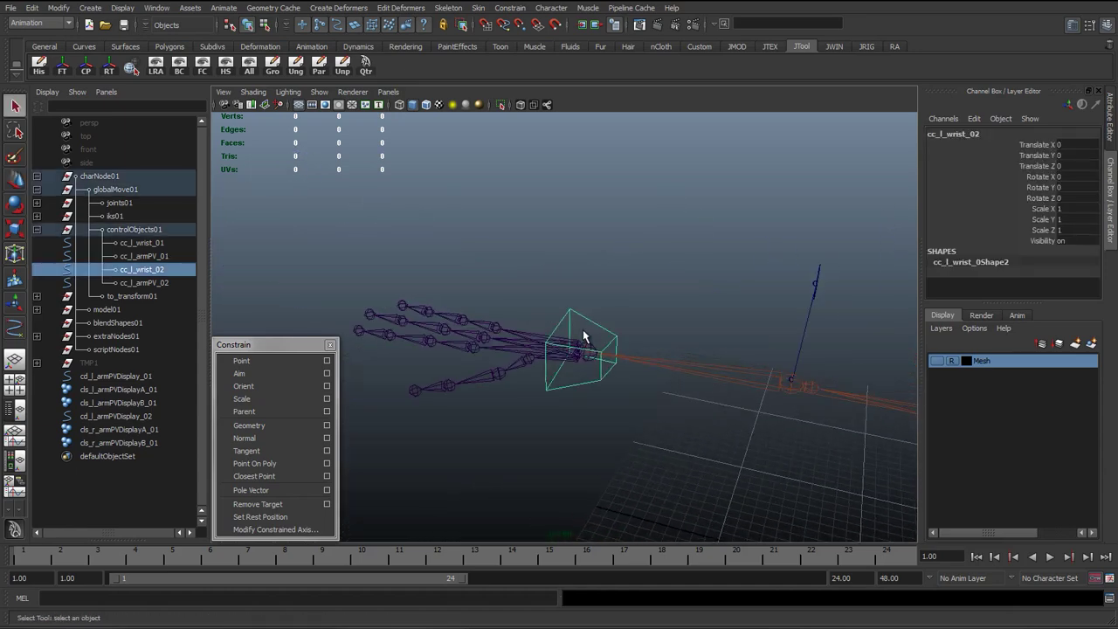
pyautogui.keyDown('shift'); pyautogui.click(589, 341); pyautogui.keyUp('shift')
pyautogui.click(262, 361)
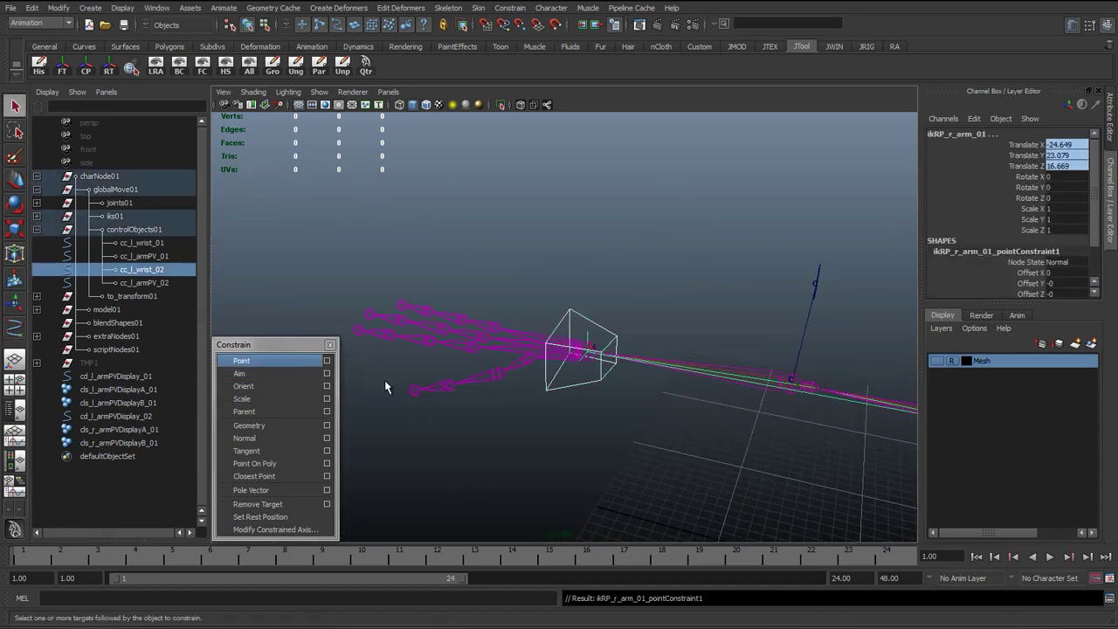
# Pole-vector-constrain ikRP_l_arm_01 to the circle cc_l_armPV_01, then select the handle alone.
pyautogui.keyDown('alt'); pyautogui.moveTo(425, 387); pyautogui.dragTo(592, 388); pyautogui.keyUp('alt')
pyautogui.click(592, 388)
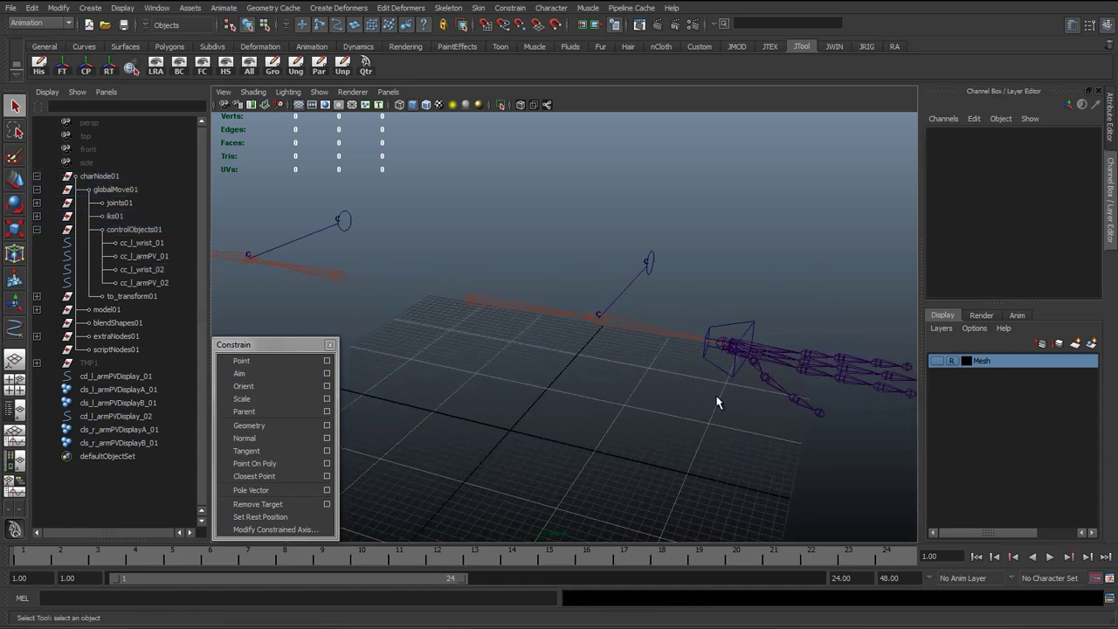
pyautogui.keyDown('alt'); pyautogui.moveTo(717, 404); pyautogui.dragTo(633, 326); pyautogui.keyUp('alt')
pyautogui.click(653, 259)
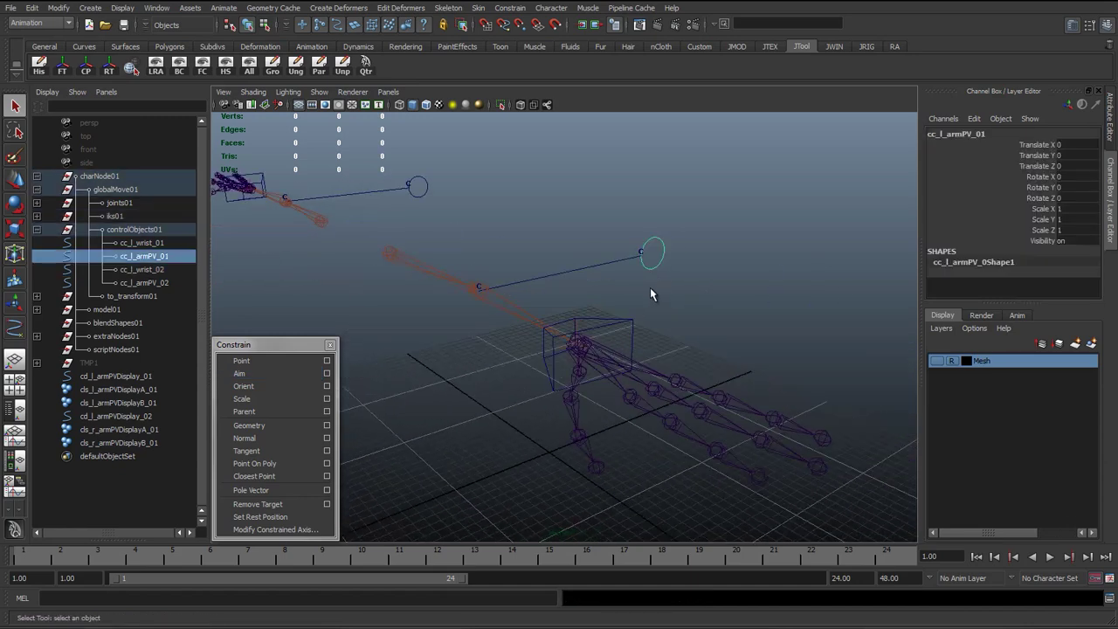
pyautogui.keyDown('alt'); pyautogui.moveTo(589, 294); pyautogui.dragTo(627, 260); pyautogui.keyUp('alt')
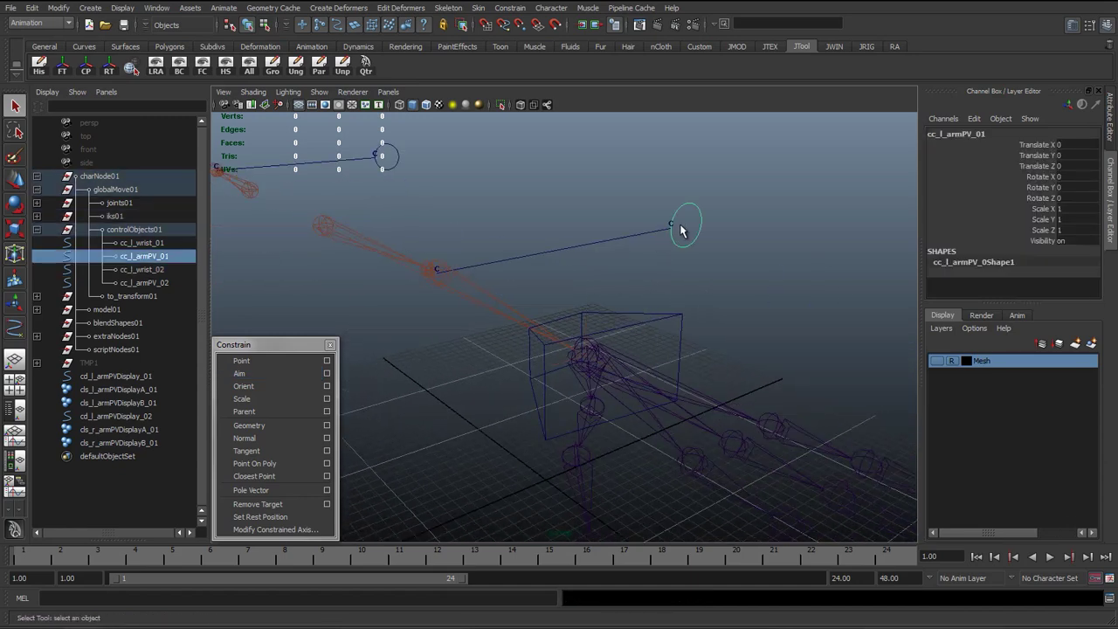
pyautogui.keyDown('shift'); pyautogui.click(585, 320); pyautogui.keyUp('shift')
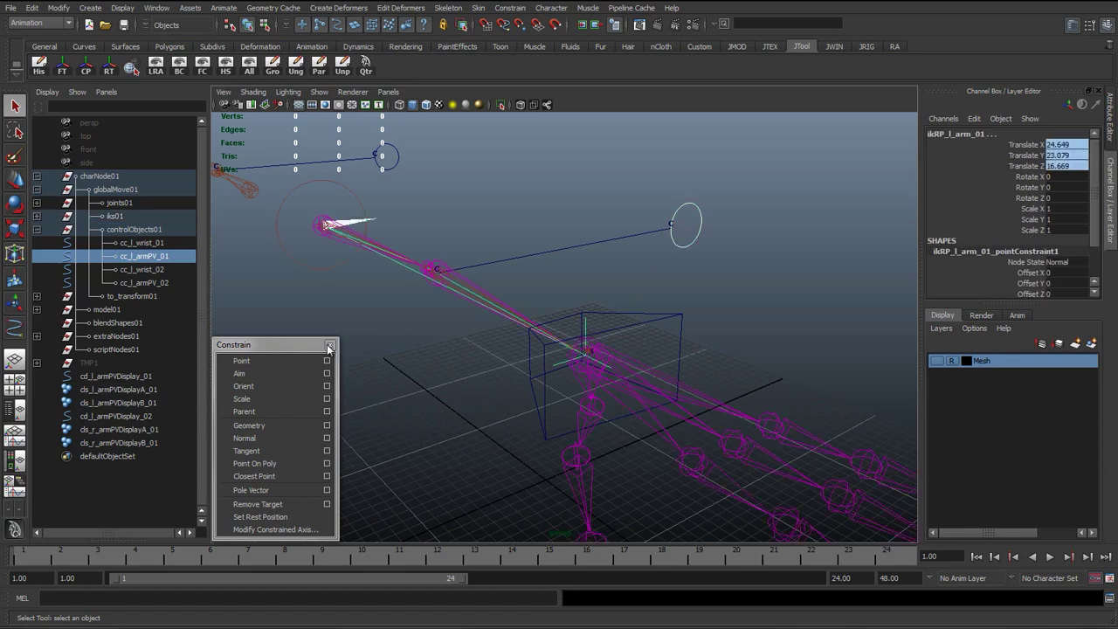
pyautogui.click(271, 490)
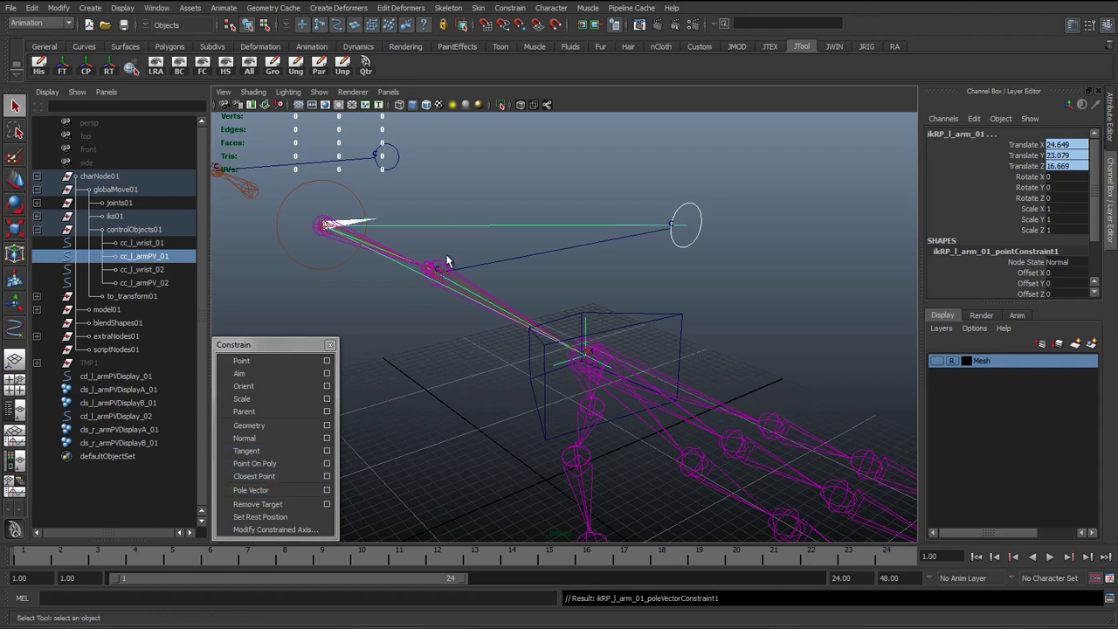
pyautogui.click(585, 328)
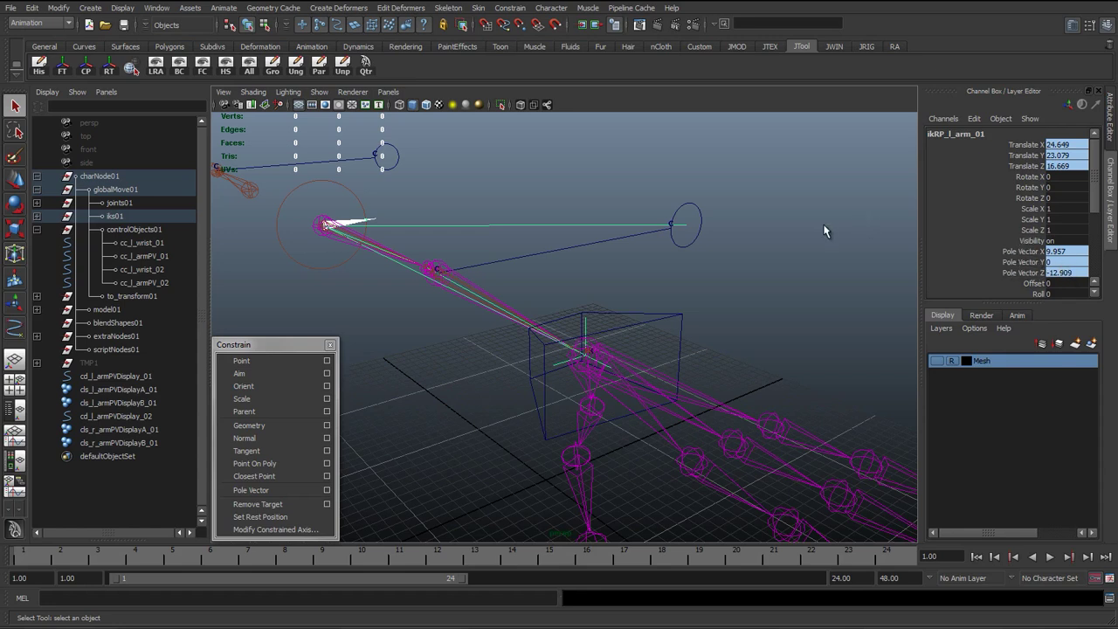
# Slide the left wrist control along X to check the hand follows.
pyautogui.click(695, 265)
pyautogui.press('w')
pyautogui.click(687, 226)
pyautogui.click(661, 319)
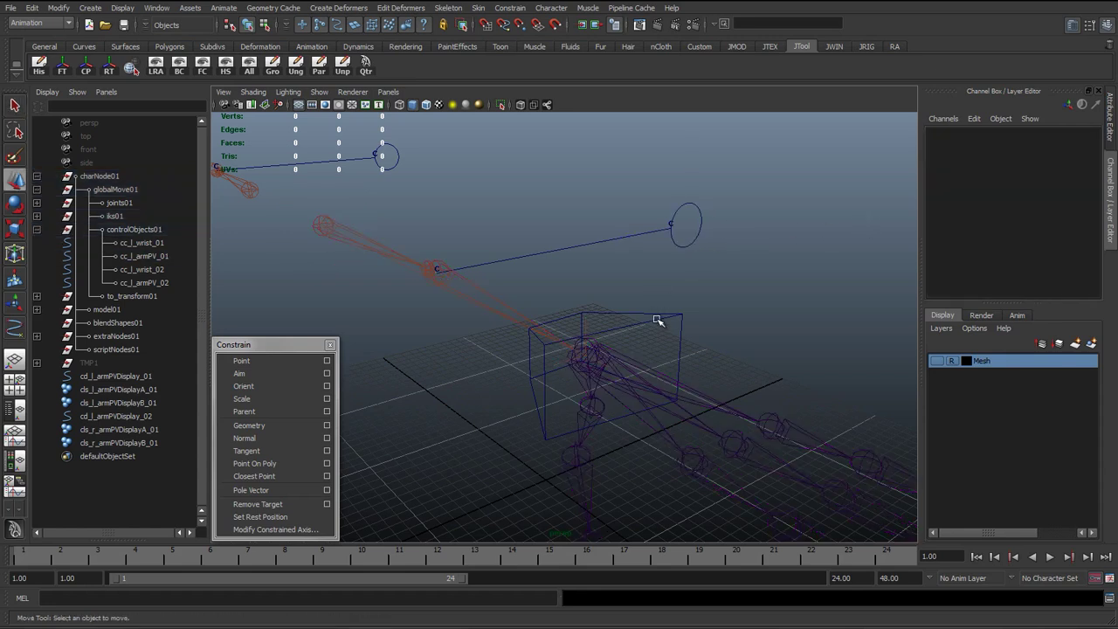
pyautogui.click(611, 354)
pyautogui.moveTo(644, 371); pyautogui.dragTo(594, 287)
# Move cc_l_armPV_01 up and down to swing the elbow, undoing each move.
pyautogui.click(664, 237)
pyautogui.keyDown('alt'); pyautogui.moveTo(666, 181); pyautogui.dragTo(686, 242, button='middle'); pyautogui.keyUp('alt')
pyautogui.moveTo(684, 241)
pyautogui.mouseDown()
pyautogui.moveTo(683, 166)
pyautogui.moveTo(679, 320)
pyautogui.moveTo(679, 253)
pyautogui.mouseUp()
pyautogui.keyDown('alt'); pyautogui.moveTo(661, 362); pyautogui.dragTo(756, 282); pyautogui.keyUp('alt')
pyautogui.hotkey('ctrl', 'z')
pyautogui.hotkey('ctrl', 'z')
pyautogui.hotkey('ctrl', 'z')
pyautogui.keyDown('alt'); pyautogui.moveTo(661, 369); pyautogui.dragTo(672, 129); pyautogui.keyUp('alt')
pyautogui.moveTo(661, 309); pyautogui.dragTo(664, 411)
pyautogui.hotkey('ctrl', 'z')
# Inspect the arms from side and oblique views, undo the last pole-vector move, and deselect.
pyautogui.keyDown('alt'); pyautogui.moveTo(546, 337); pyautogui.dragTo(615, 323); pyautogui.keyUp('alt')
pyautogui.keyDown('alt'); pyautogui.moveTo(690, 321); pyautogui.dragTo(508, 311); pyautogui.keyUp('alt')
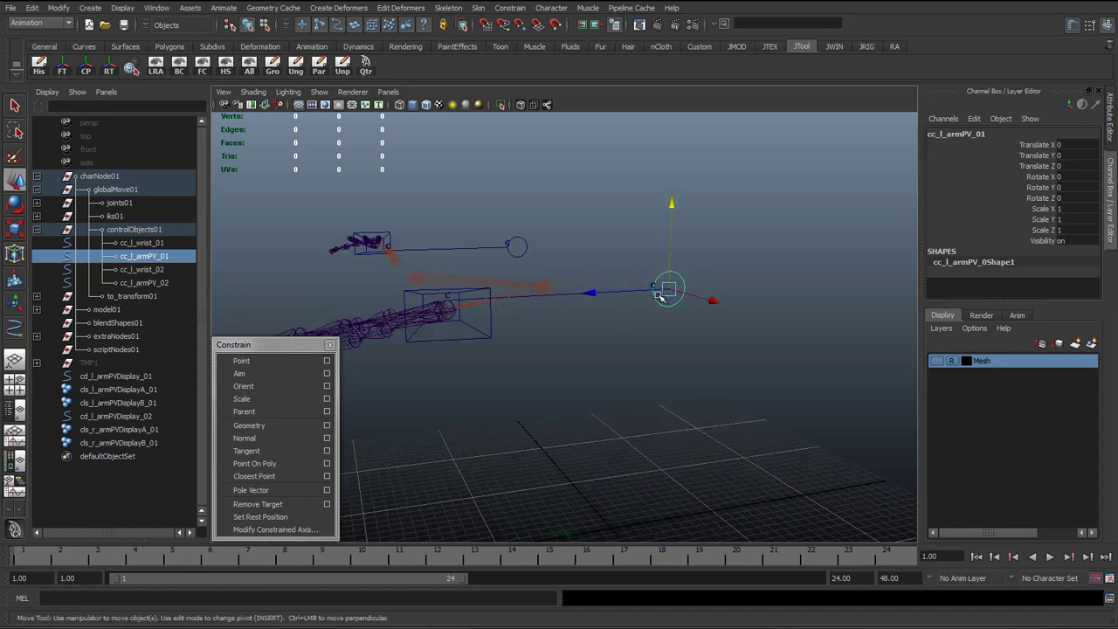
pyautogui.moveTo(664, 293); pyautogui.dragTo(699, 353)
pyautogui.hotkey('ctrl', 'z')
pyautogui.hotkey('ctrl', 'z')
pyautogui.hotkey('ctrl', 'z')
pyautogui.hotkey('ctrl', 'z')
pyautogui.click(628, 318)
pyautogui.keyDown('alt'); pyautogui.moveTo(486, 299); pyautogui.dragTo(522, 262); pyautogui.keyUp('alt')
pyautogui.press('q')
pyautogui.click(636, 193)
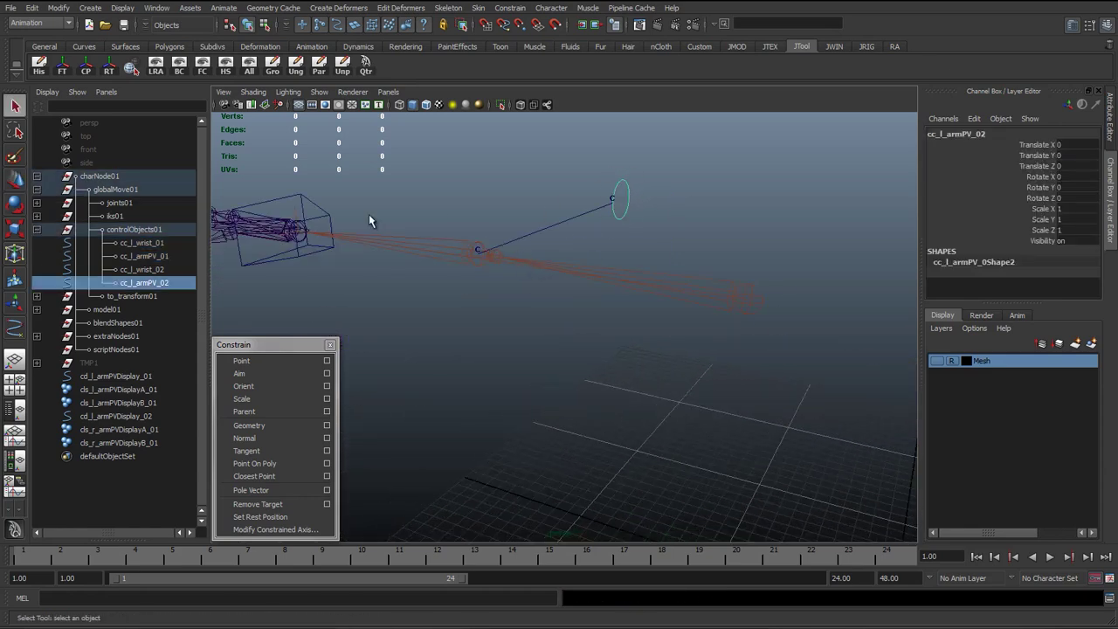
pyautogui.keyDown('shift'); pyautogui.click(301, 218); pyautogui.keyUp('shift')
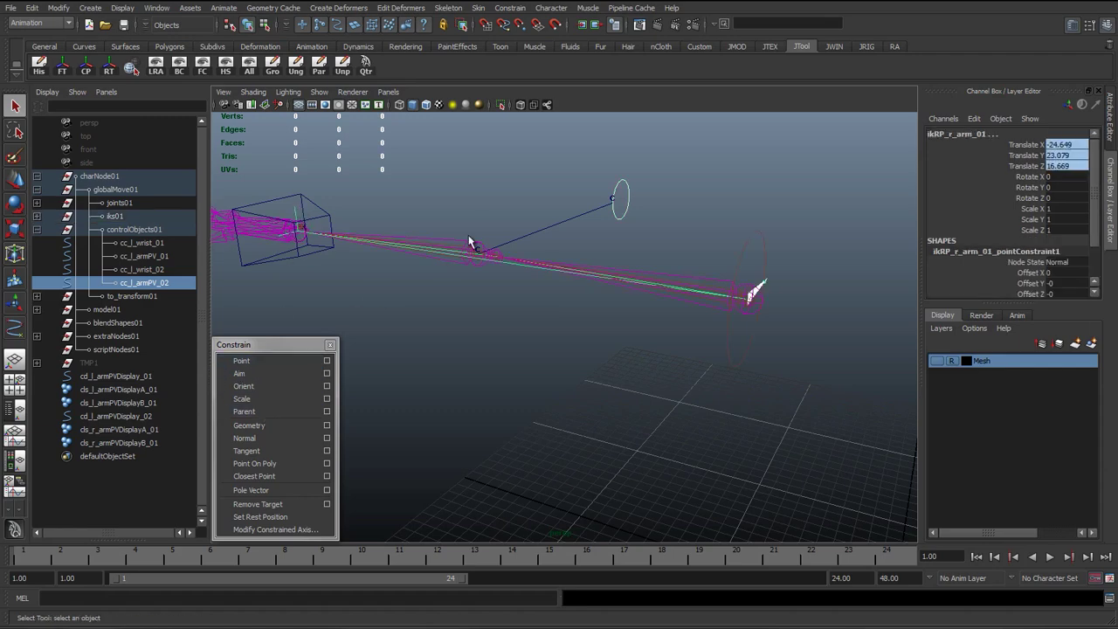
pyautogui.click(251, 490)
pyautogui.click(599, 407)
pyautogui.keyDown('alt'); pyautogui.moveTo(600, 407); pyautogui.dragTo(349, 241); pyautogui.keyUp('alt')
pyautogui.keyDown('alt'); pyautogui.moveTo(653, 419); pyautogui.dragTo(585, 413); pyautogui.keyUp('alt')
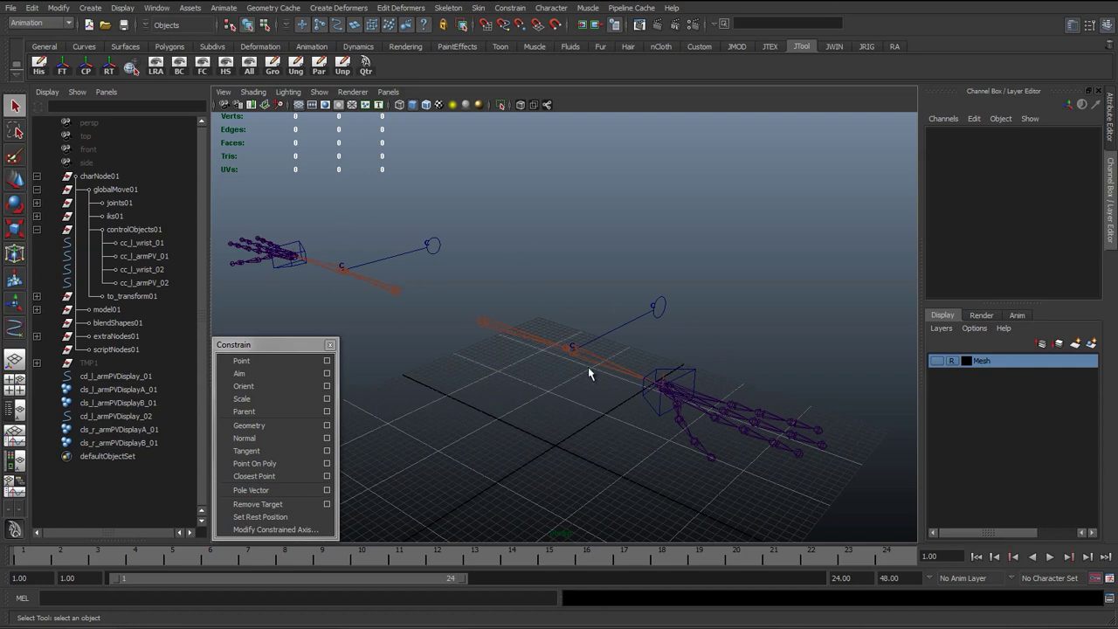
pyautogui.keyDown('alt'); pyautogui.moveTo(489, 376); pyautogui.dragTo(444, 361); pyautogui.keyUp('alt')
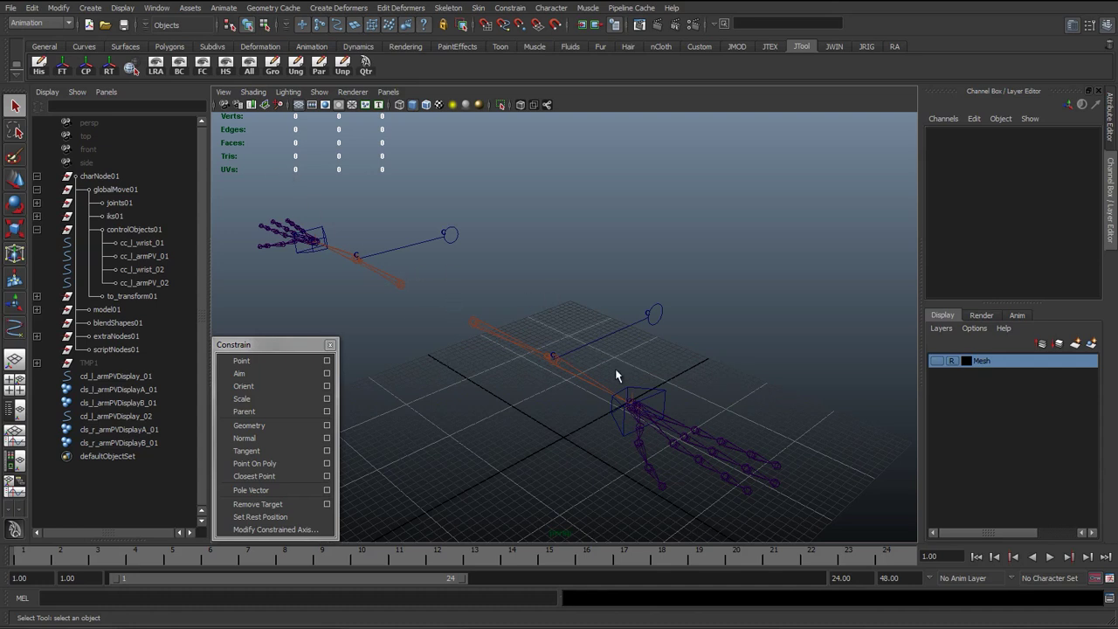
# Test-move the pole-vector control cc_l_armPV_01 downward and undo it.
pyautogui.keyDown('alt'); pyautogui.moveTo(562, 380); pyautogui.dragTo(704, 328, button='right'); pyautogui.keyUp('alt')
pyautogui.click(685, 307)
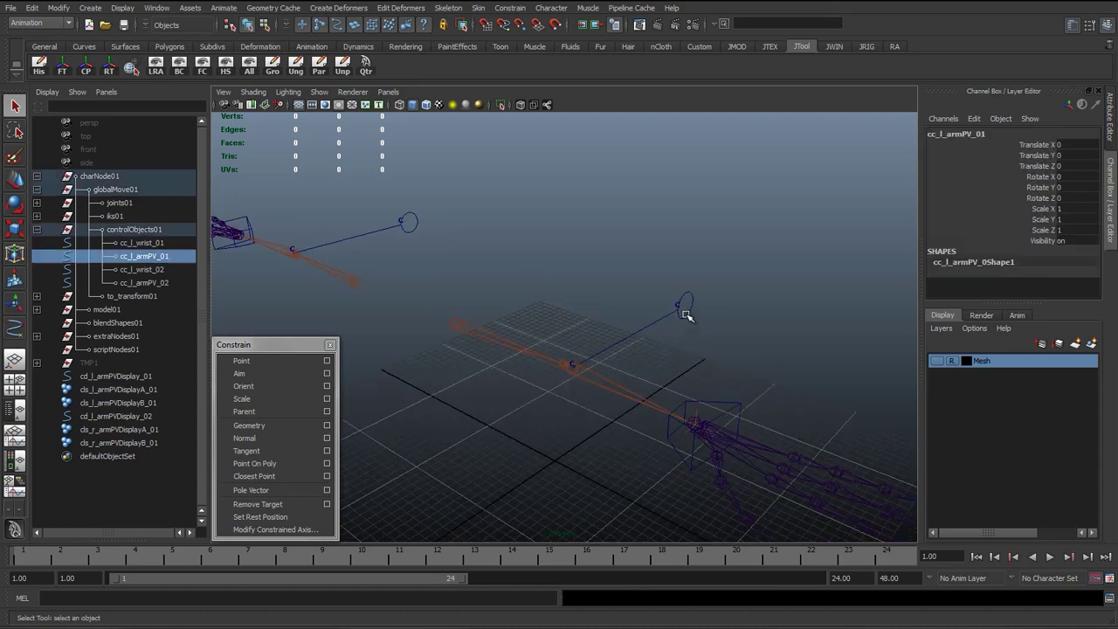
pyautogui.press('w')
pyautogui.moveTo(684, 304); pyautogui.dragTo(693, 357, button='middle')
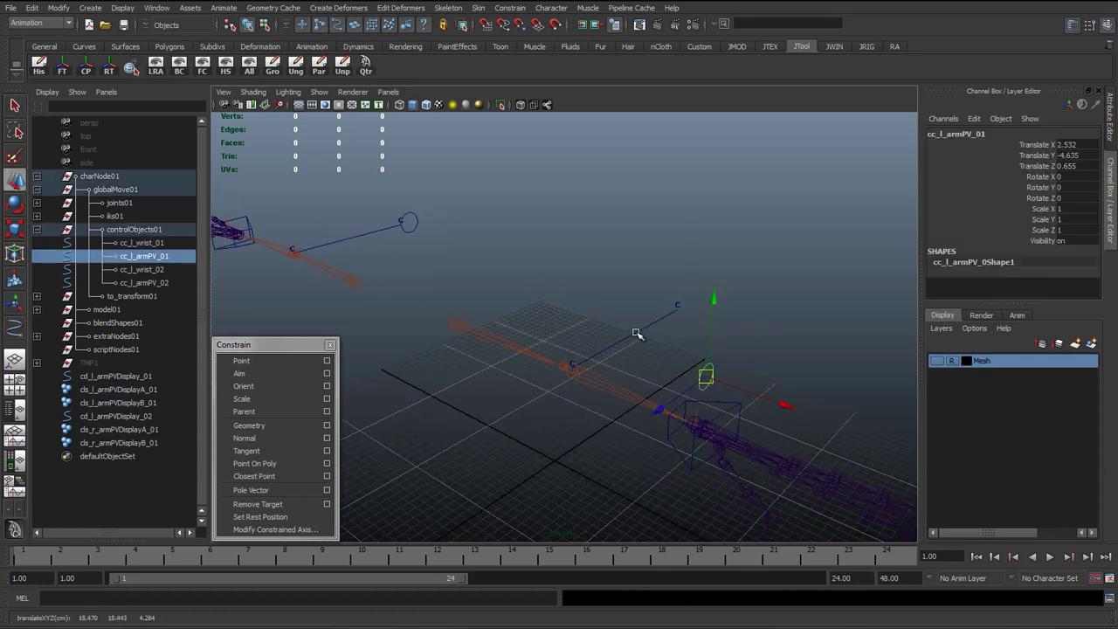
pyautogui.hotkey('ctrl', 'z')
pyautogui.click(671, 304)
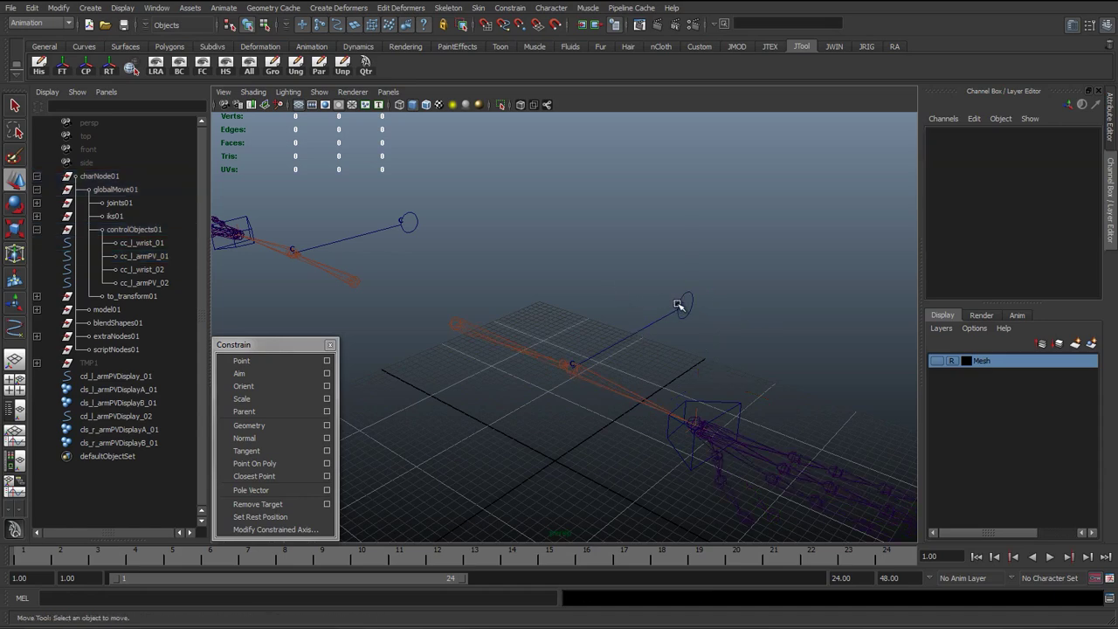
pyautogui.click(679, 304)
pyautogui.keyDown('alt'); pyautogui.moveTo(681, 307); pyautogui.dragTo(647, 326); pyautogui.keyUp('alt')
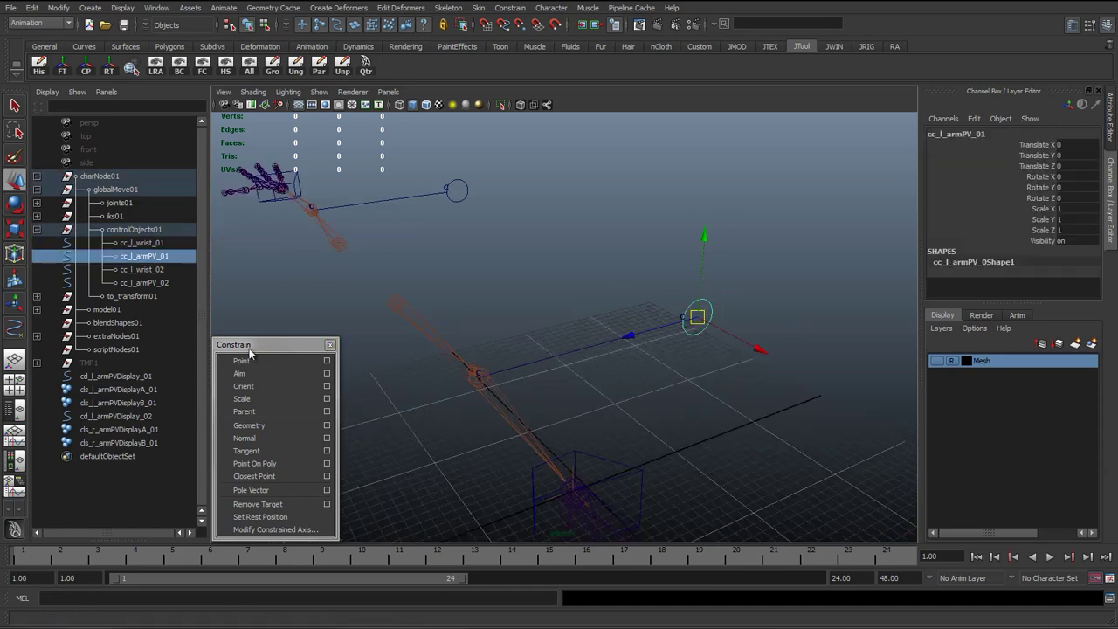
# Select cd_l_armPVDisplay_01 and _02 and parent them under extra_toShow01 in extraNodes01.
pyautogui.moveTo(255, 347); pyautogui.dragTo(302, 341)
pyautogui.click(132, 416)
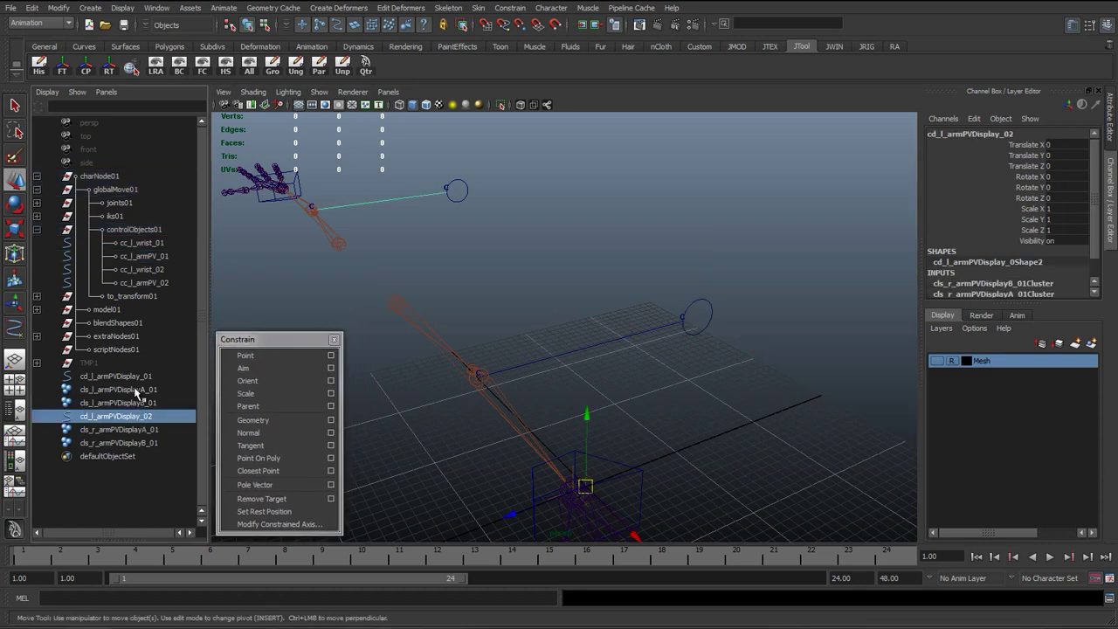
pyautogui.click(139, 389)
pyautogui.click(98, 376)
pyautogui.keyDown('ctrl'); pyautogui.click(96, 417); pyautogui.keyUp('ctrl')
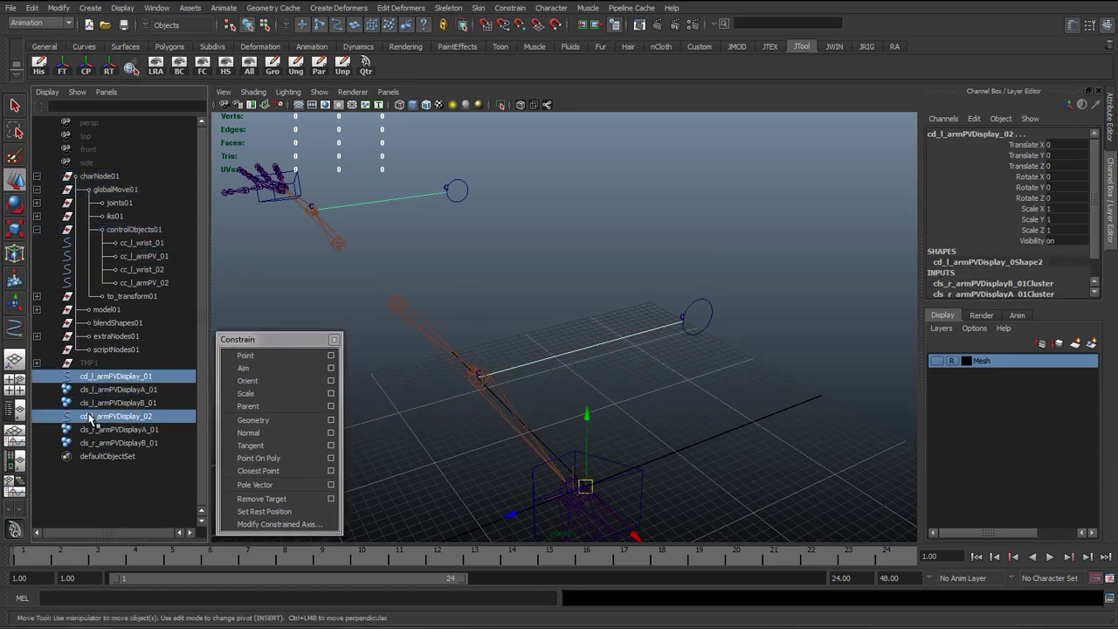
pyautogui.click(36, 338)
pyautogui.moveTo(145, 407); pyautogui.dragTo(140, 351, button='middle')
pyautogui.click(131, 350)
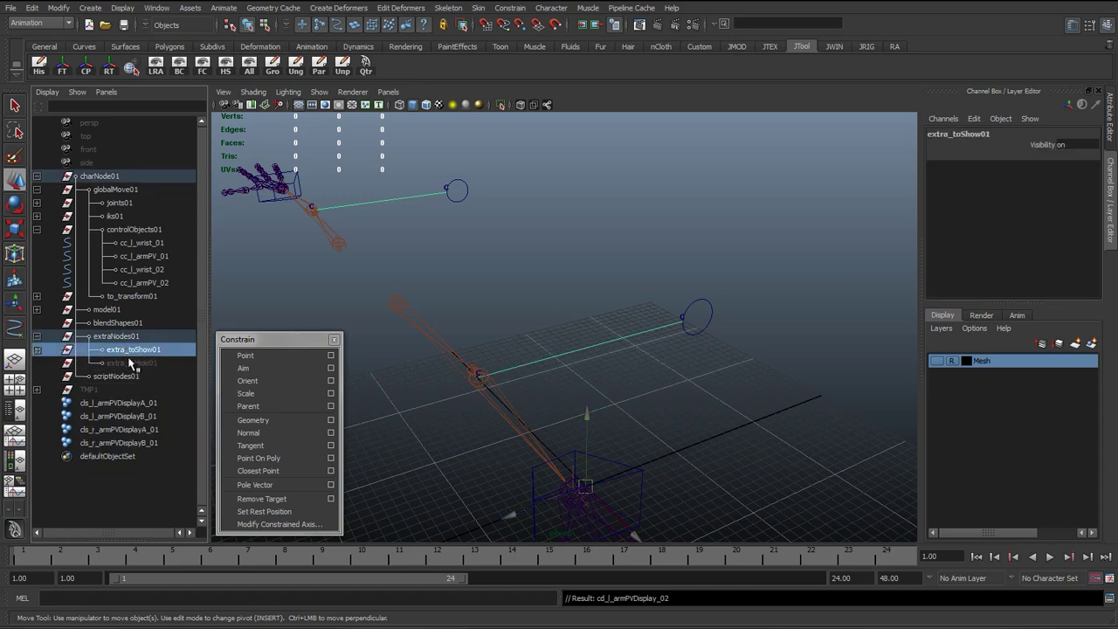
# Point-constrain cls_l_armPVDisplayB_01 to the cc_l_armPV_01 pole-vector control.
pyautogui.moveTo(125, 403); pyautogui.dragTo(127, 445)
pyautogui.click(131, 406)
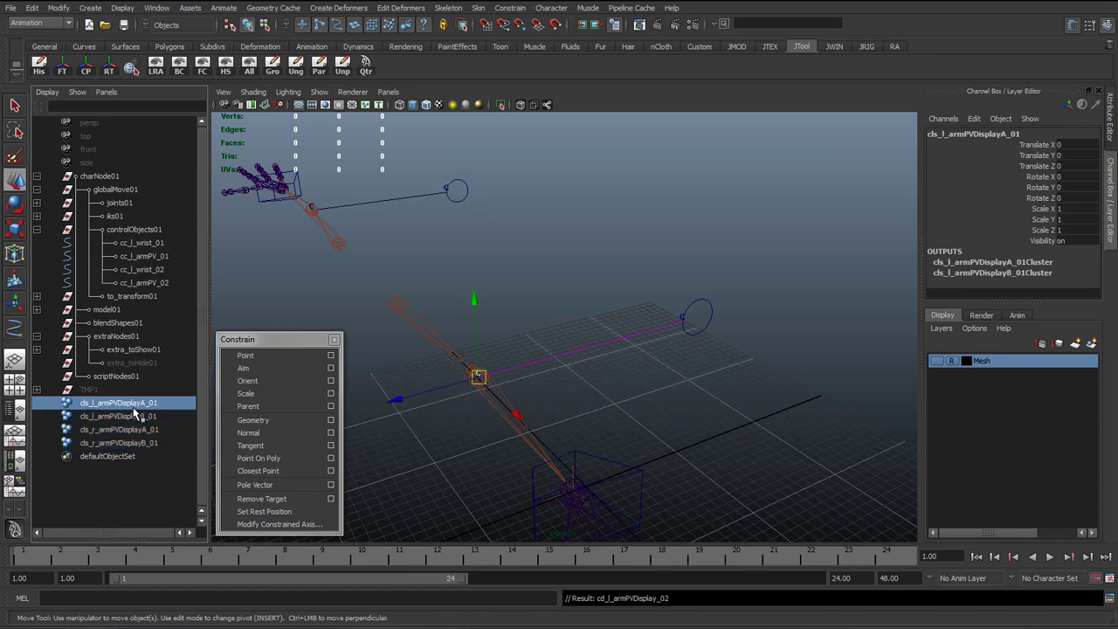
pyautogui.click(137, 416)
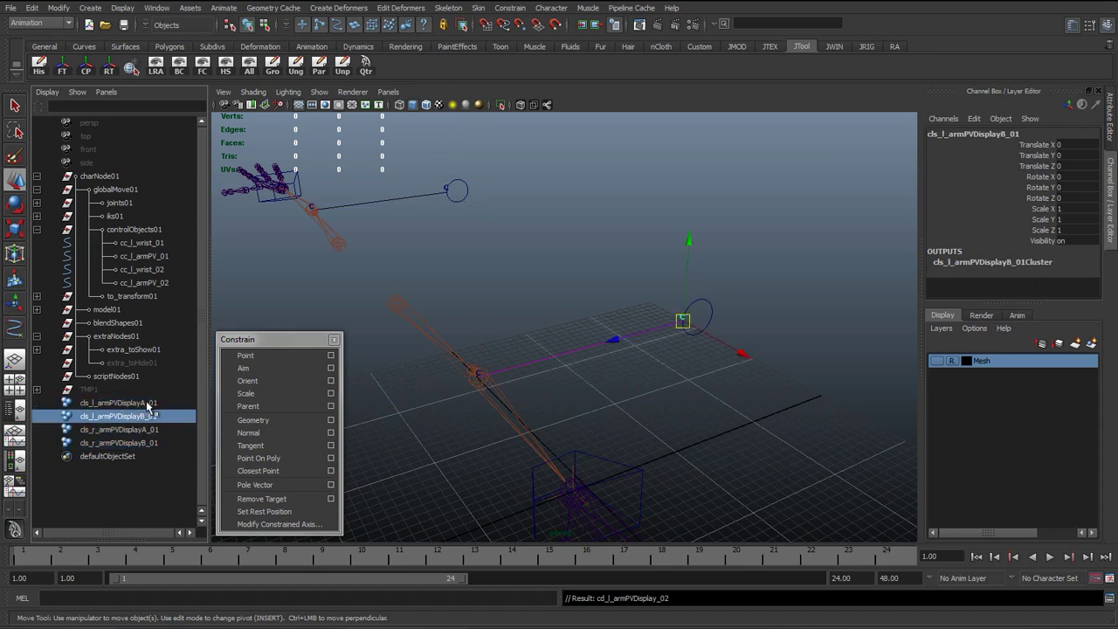
pyautogui.click(148, 404)
pyautogui.press('q')
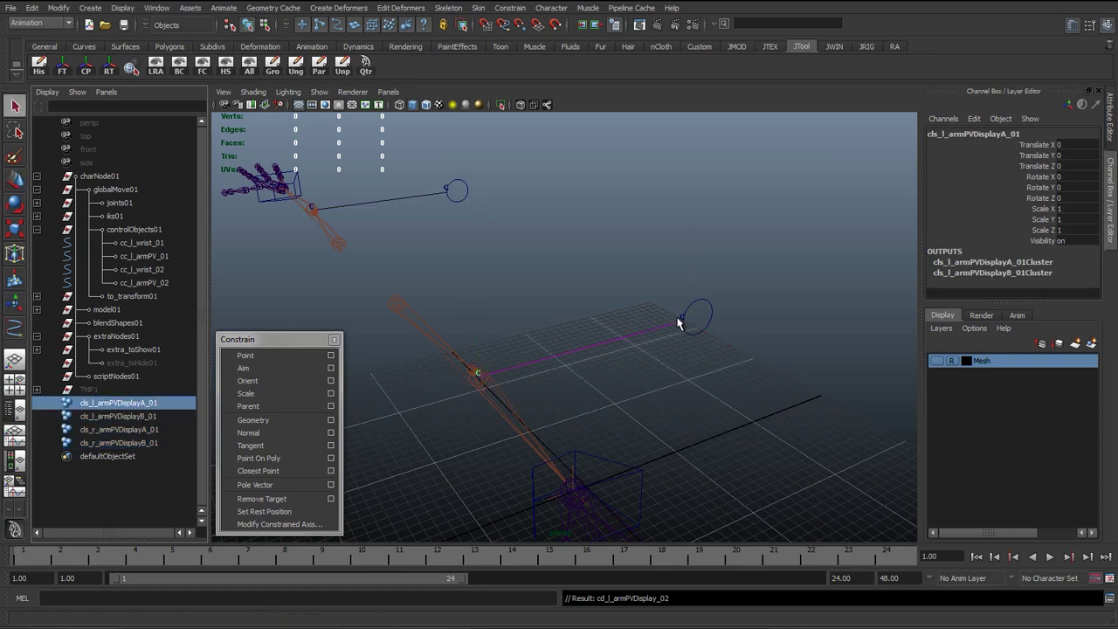
pyautogui.click(692, 323)
pyautogui.scroll(5, 684, 308)
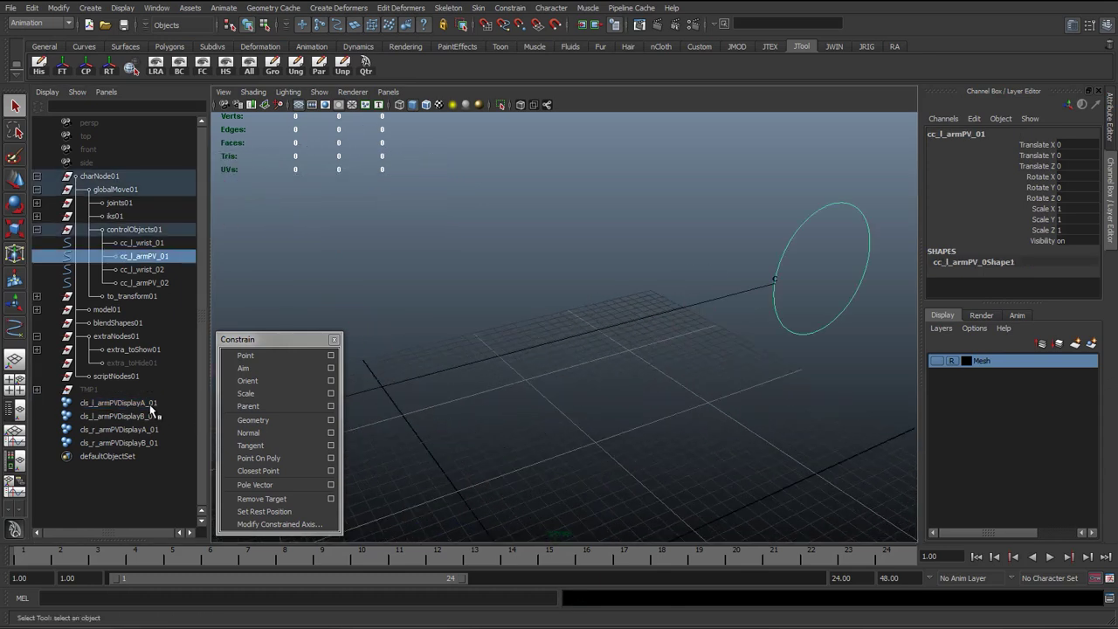
pyautogui.keyDown('ctrl'); pyautogui.click(146, 416); pyautogui.keyUp('ctrl')
pyautogui.click(285, 355)
# Point-constrain cls_l_armPVDisplayA_01 to the left elbow joint.
pyautogui.moveTo(283, 337); pyautogui.dragTo(281, 118)
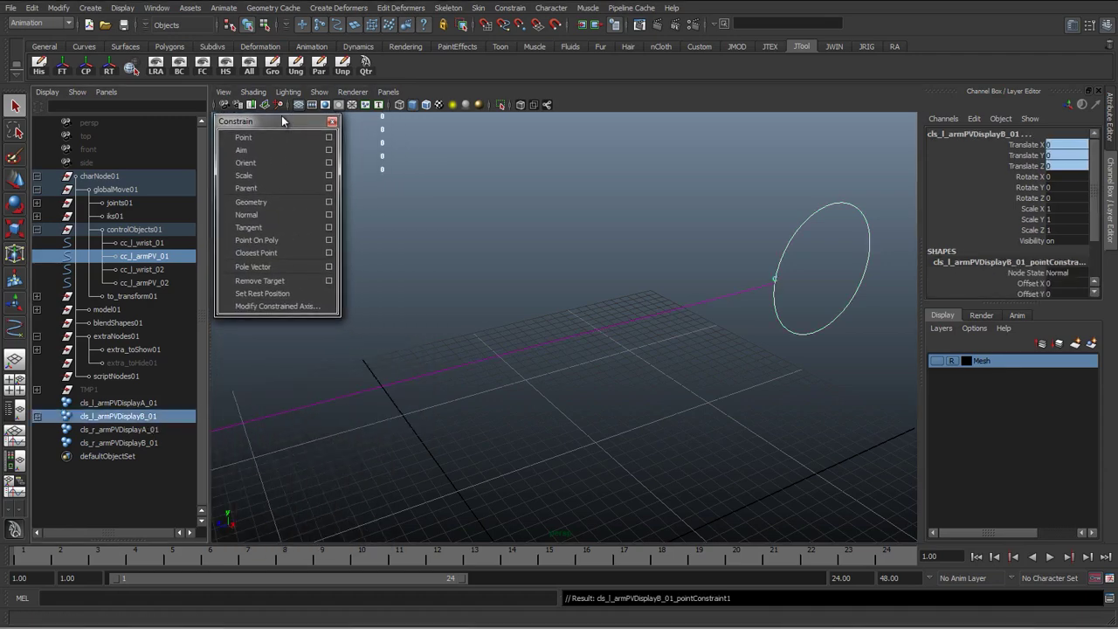
pyautogui.scroll(-2, 269, 362)
pyautogui.keyDown('alt'); pyautogui.moveTo(350, 403); pyautogui.dragTo(602, 399); pyautogui.keyUp('alt')
pyautogui.click(603, 397)
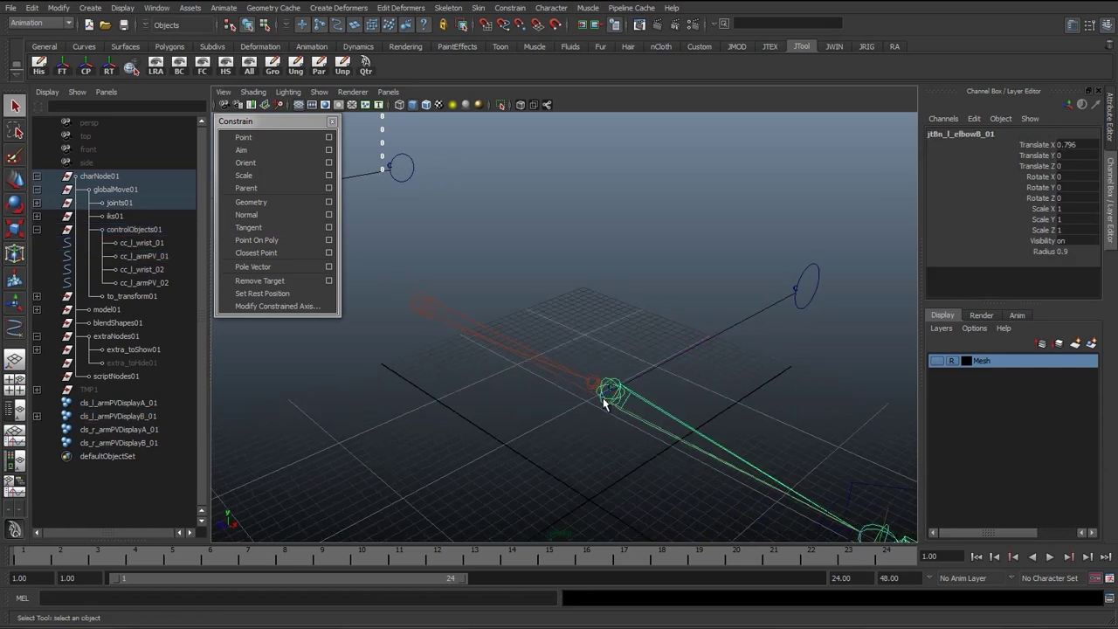
pyautogui.keyDown('ctrl'); pyautogui.click(131, 402); pyautogui.keyUp('ctrl')
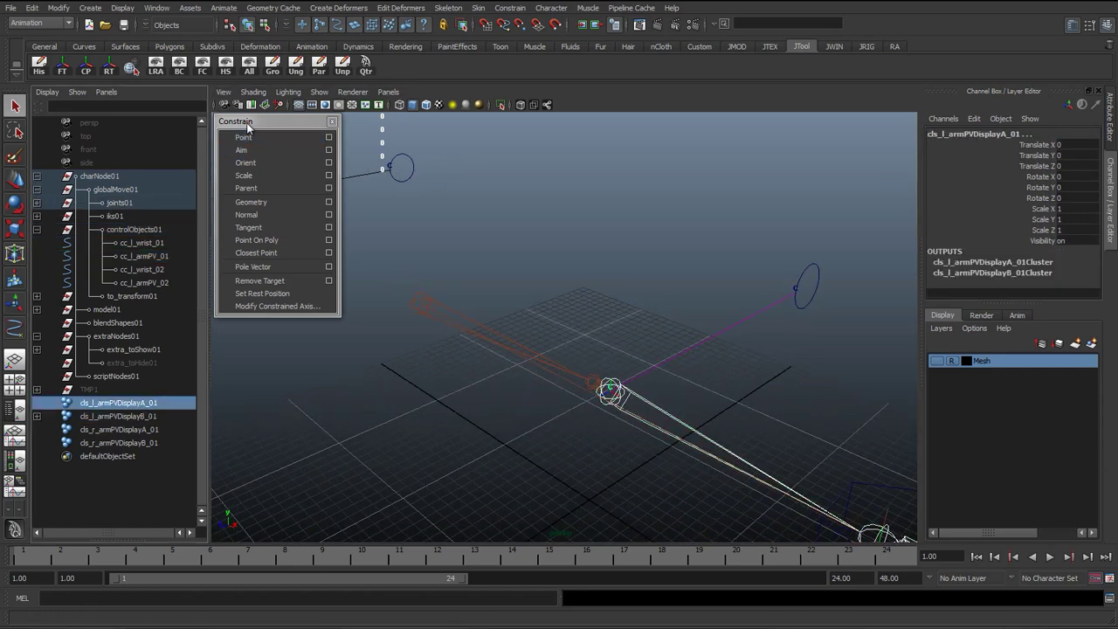
pyautogui.click(242, 137)
# Point-constrain cls_r_armPVDisplayB_01 to the cc_l_armPV_02 pole-vector control.
pyautogui.keyDown('alt'); pyautogui.moveTo(446, 275); pyautogui.dragTo(602, 297); pyautogui.keyUp('alt')
pyautogui.click(602, 247)
pyautogui.keyDown('ctrl'); pyautogui.click(147, 443); pyautogui.keyUp('ctrl')
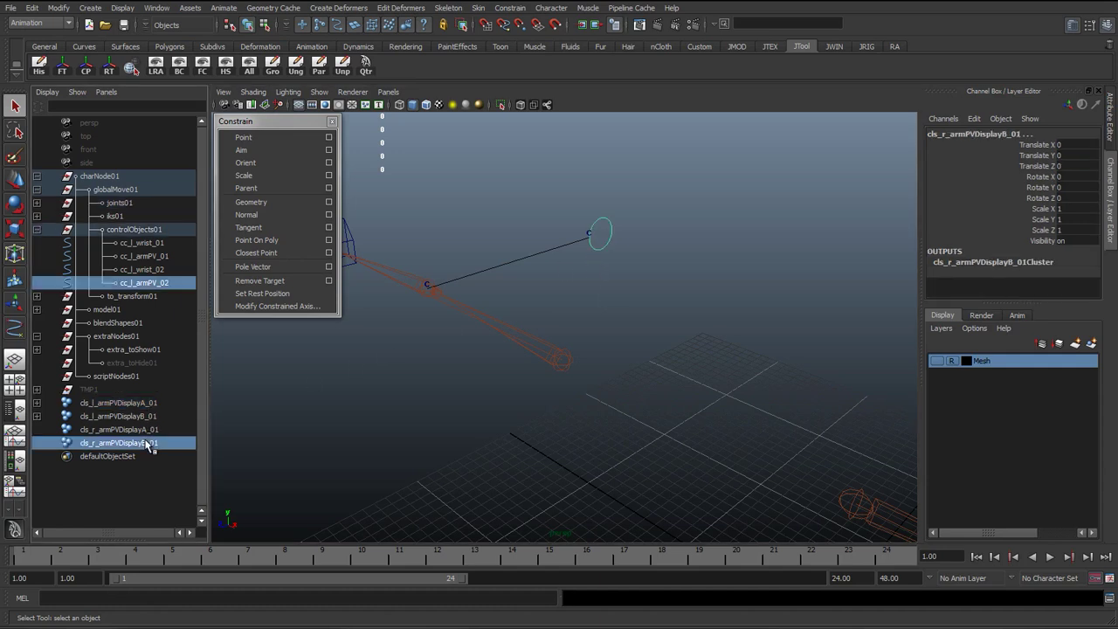
pyautogui.click(265, 145)
# Point-constrain cls_r_armPVDisplayA_01 to the second elbow joint and close the constraint tear-off.
pyautogui.click(428, 290)
pyautogui.keyDown('ctrl'); pyautogui.click(145, 429); pyautogui.keyUp('ctrl')
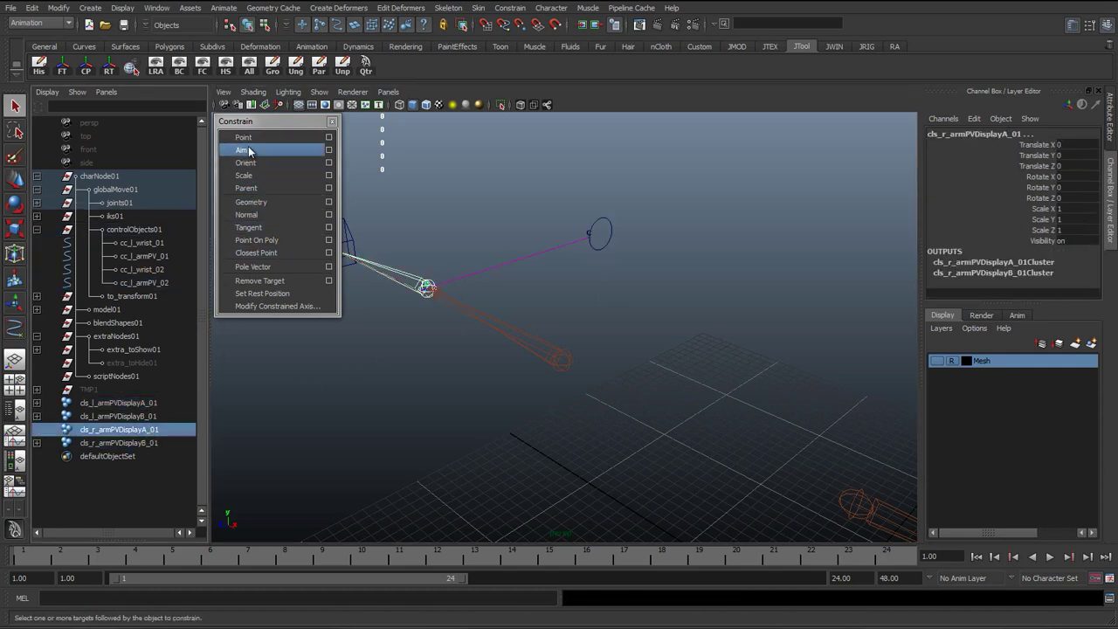
pyautogui.click(313, 136)
pyautogui.click(332, 121)
pyautogui.click(597, 242)
pyautogui.press('w')
pyautogui.keyDown('alt'); pyautogui.moveTo(600, 243); pyautogui.dragTo(394, 299, button='middle'); pyautogui.keyUp('alt')
pyautogui.keyDown('alt'); pyautogui.moveTo(395, 299); pyautogui.dragTo(736, 262); pyautogui.keyUp('alt')
pyautogui.click(570, 288)
pyautogui.click(658, 373)
pyautogui.keyDown('alt'); pyautogui.moveTo(659, 373); pyautogui.dragTo(692, 359); pyautogui.keyUp('alt')
pyautogui.keyDown('alt'); pyautogui.moveTo(715, 274); pyautogui.dragTo(483, 243); pyautogui.keyUp('alt')
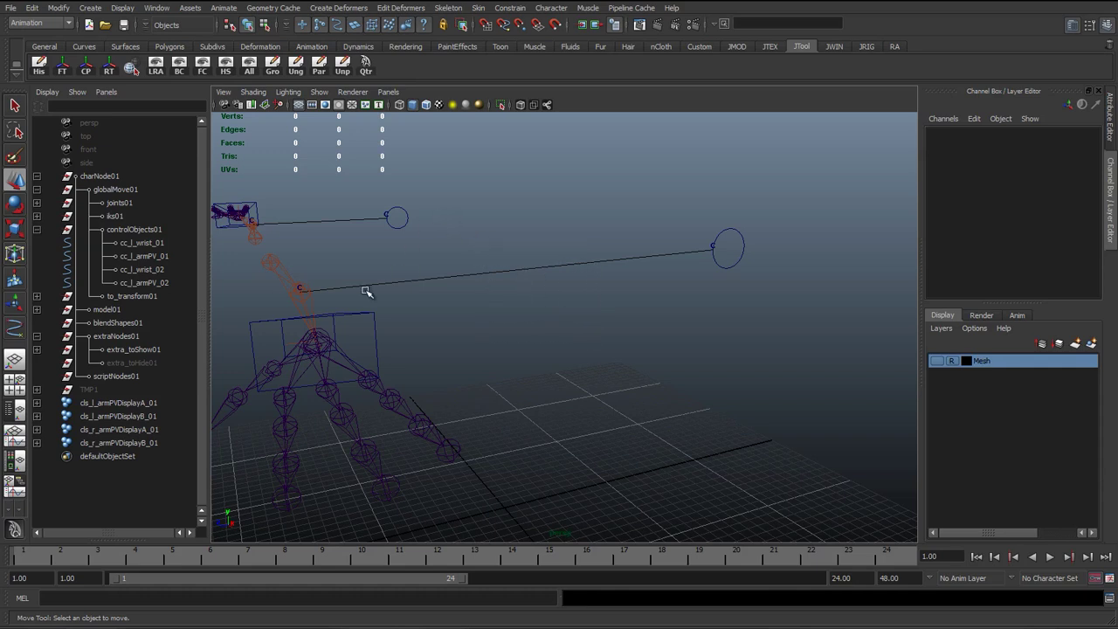
pyautogui.click(137, 349)
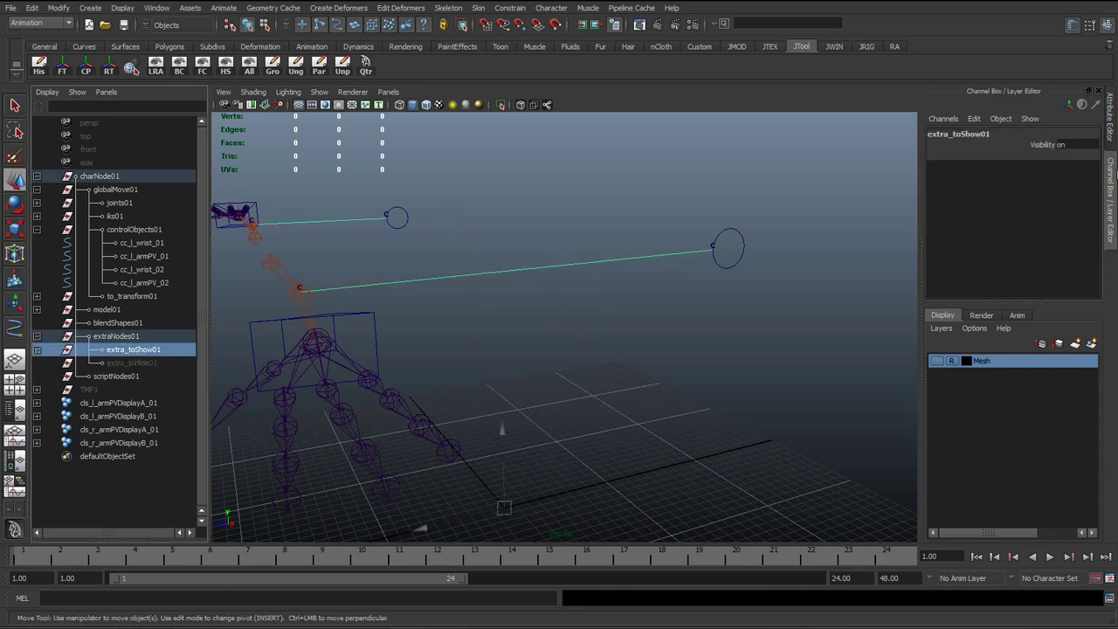
pyautogui.click(1111, 122)
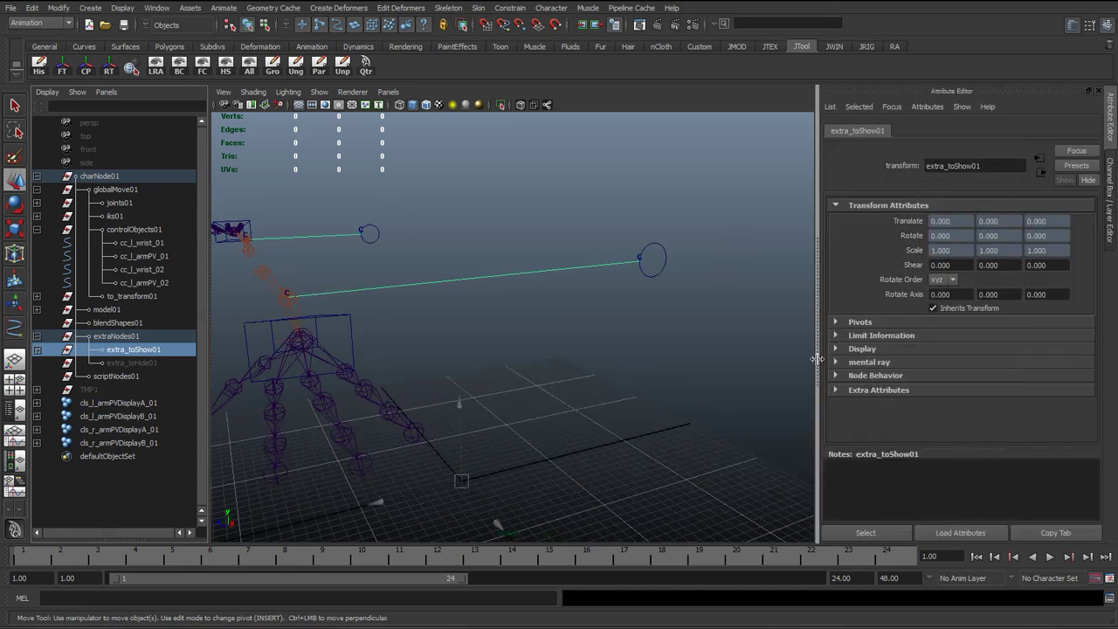
pyautogui.click(845, 350)
pyautogui.scroll(-3, 929, 345)
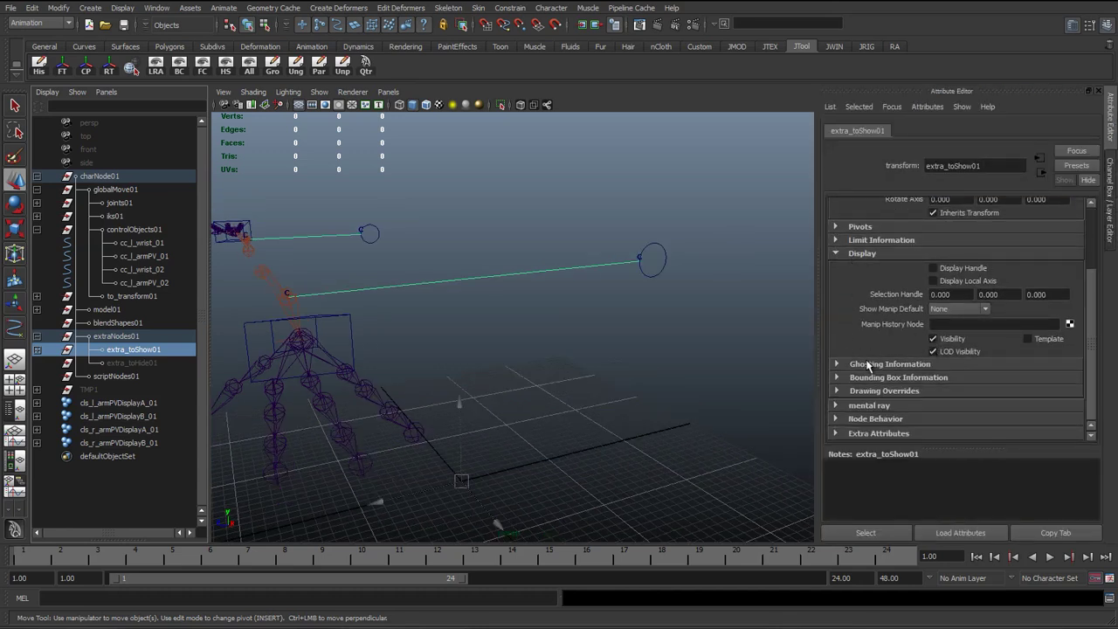
pyautogui.click(854, 393)
pyautogui.scroll(-1, 854, 396)
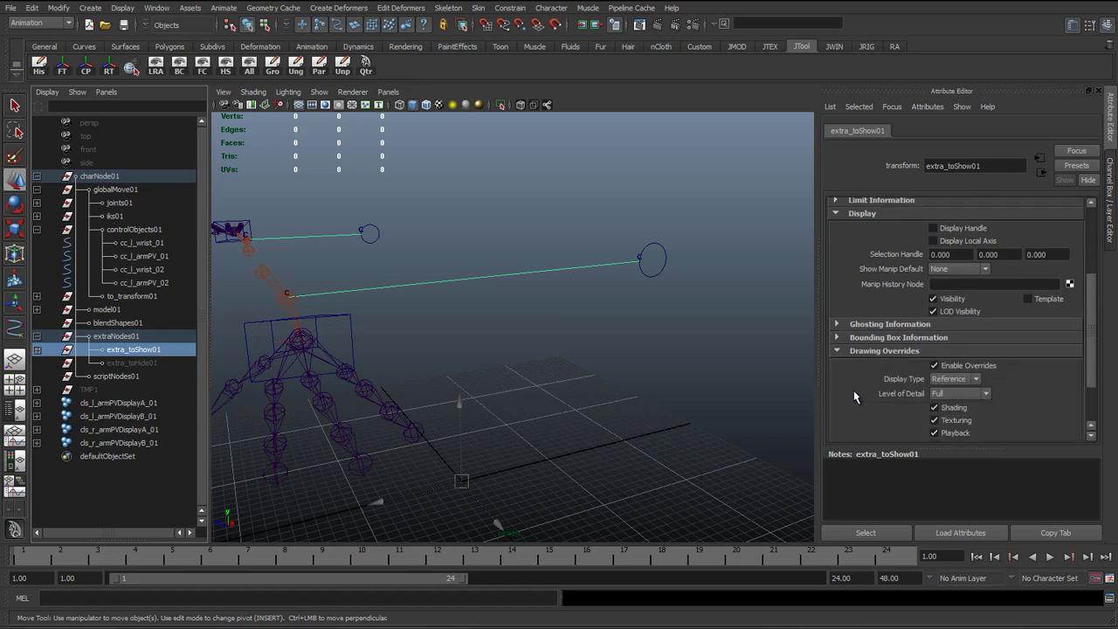
pyautogui.scroll(-2, 874, 352)
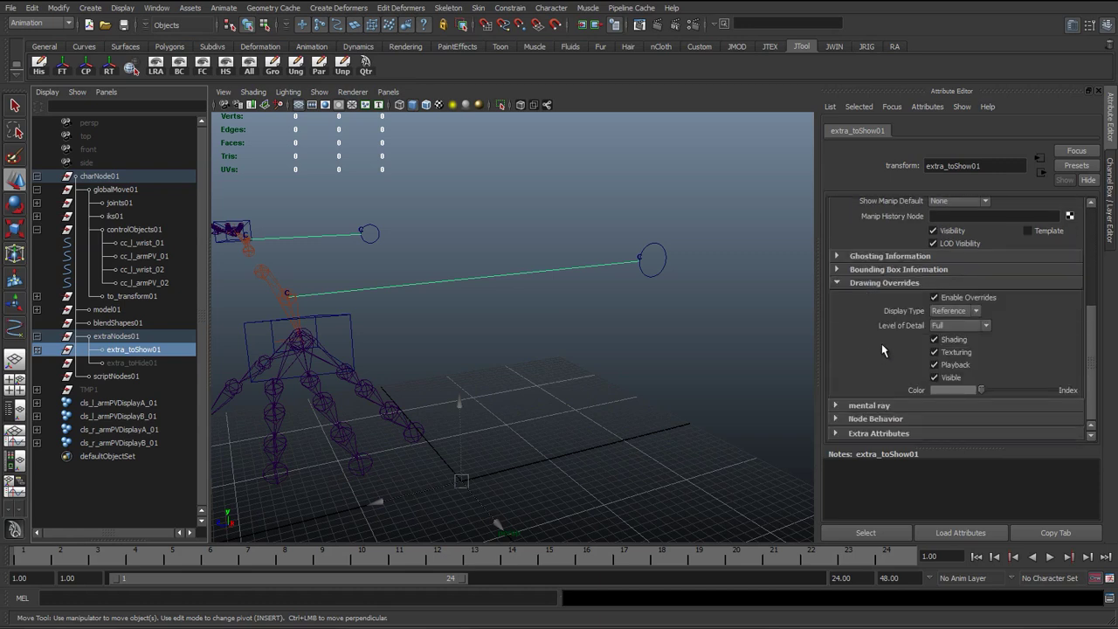
pyautogui.click(935, 298)
pyautogui.click(934, 298)
pyautogui.click(137, 362)
pyautogui.click(136, 349)
pyautogui.click(503, 253)
pyautogui.moveTo(484, 247); pyautogui.dragTo(527, 307)
pyautogui.moveTo(458, 262); pyautogui.dragTo(502, 317)
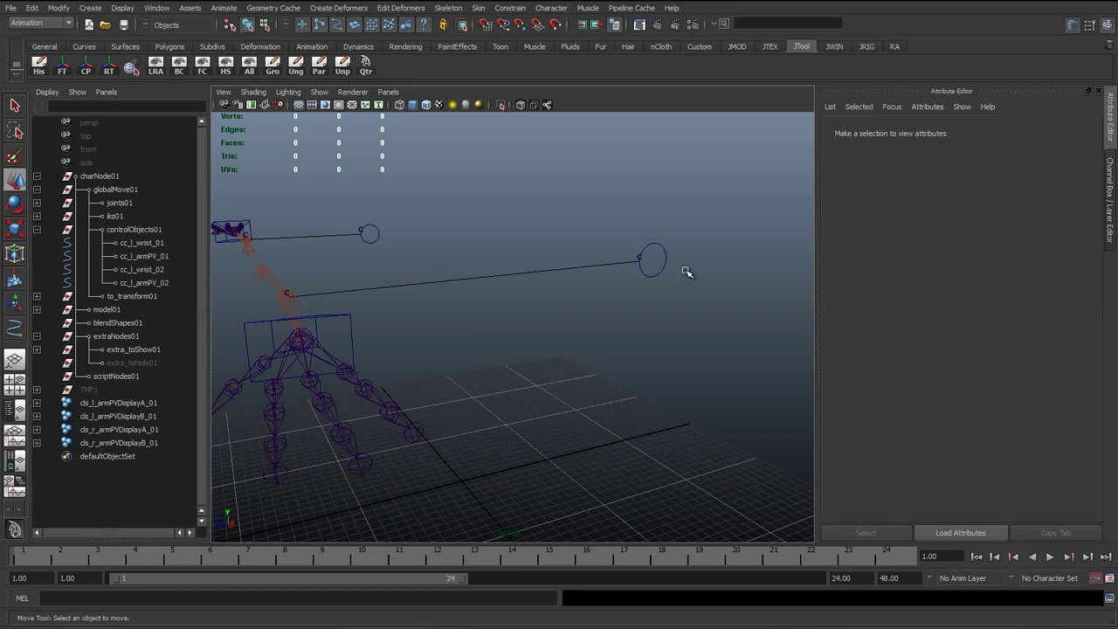
pyautogui.click(650, 267)
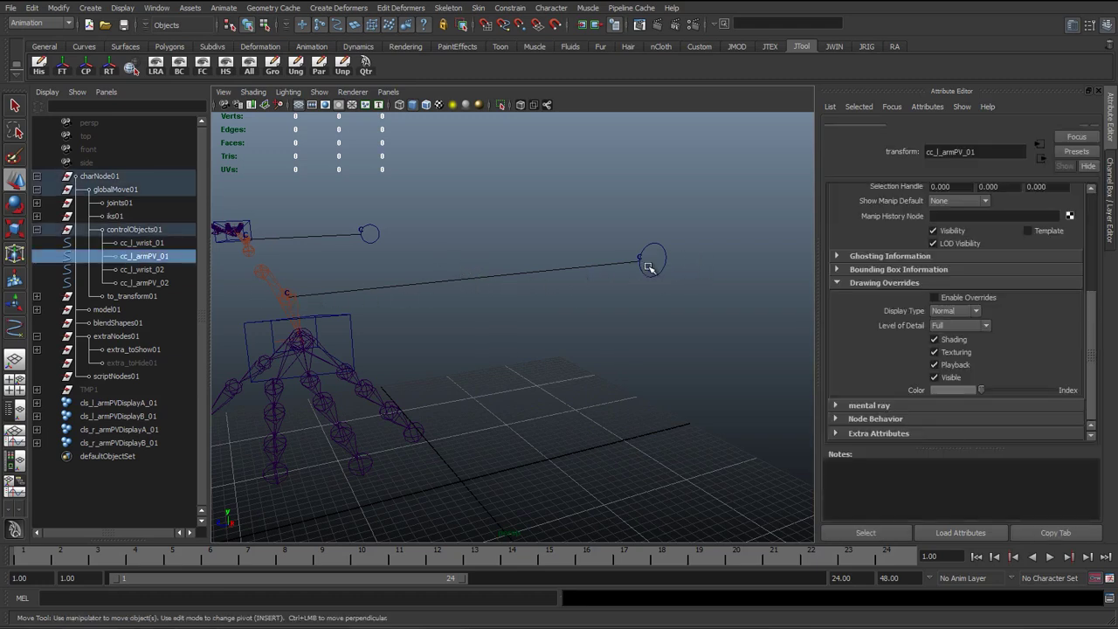
pyautogui.click(518, 339)
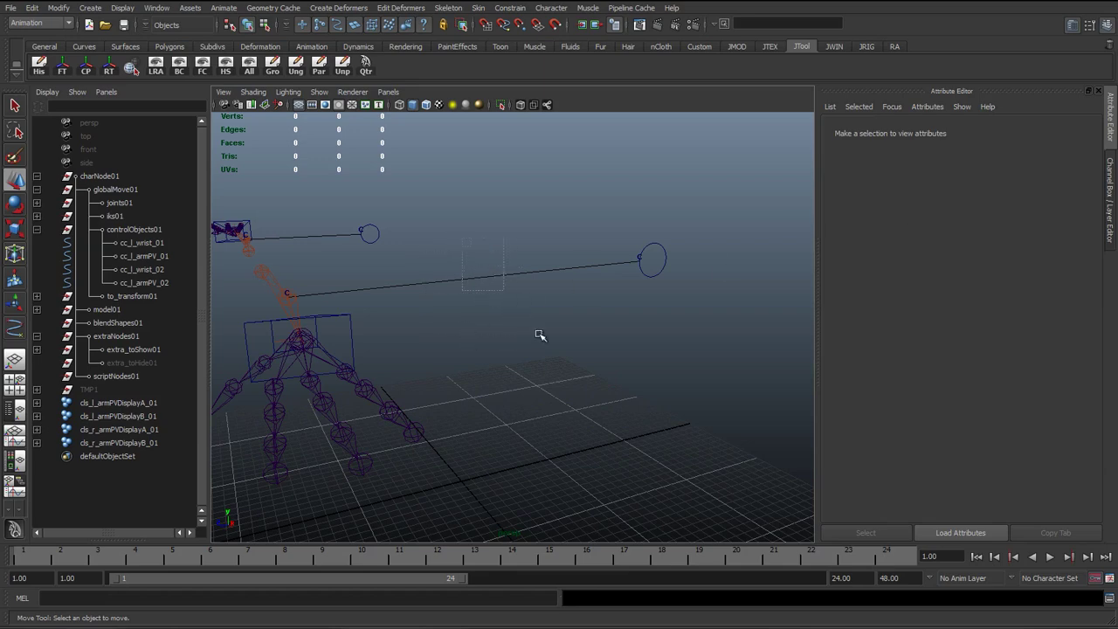
# Parent the four cls_ armPVDisplay clusters under the extra_toHide01 group.
pyautogui.click(1115, 206)
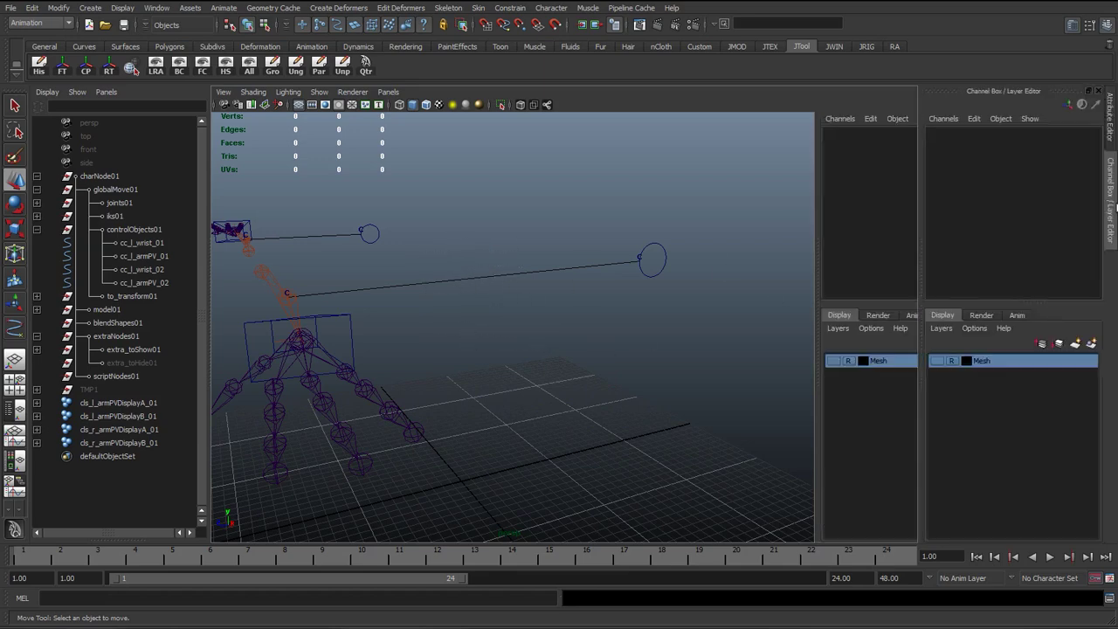
pyautogui.keyDown('alt'); pyautogui.moveTo(512, 312); pyautogui.dragTo(207, 353); pyautogui.keyUp('alt')
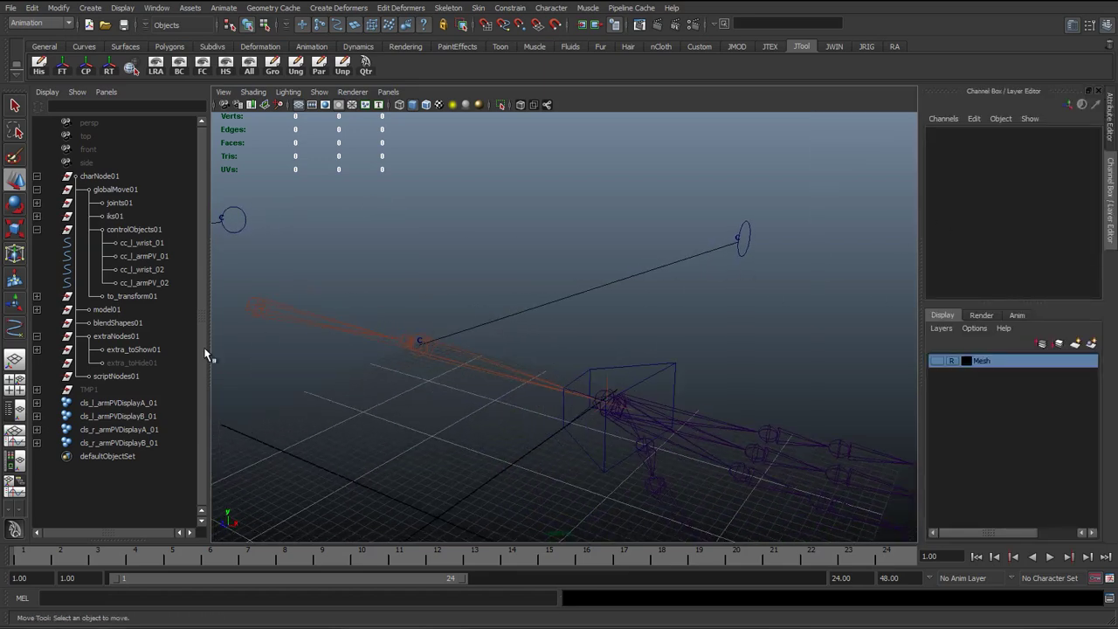
pyautogui.click(133, 363)
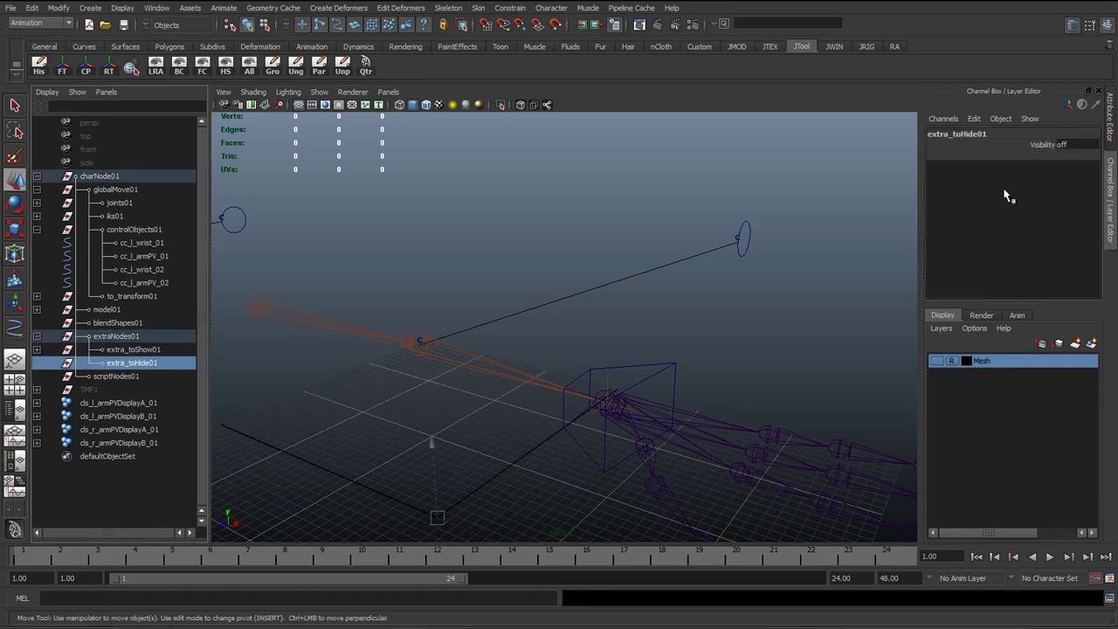
pyautogui.doubleClick(1064, 145)
pyautogui.click(109, 438)
pyautogui.keyDown('shift'); pyautogui.click(126, 404); pyautogui.keyUp('shift')
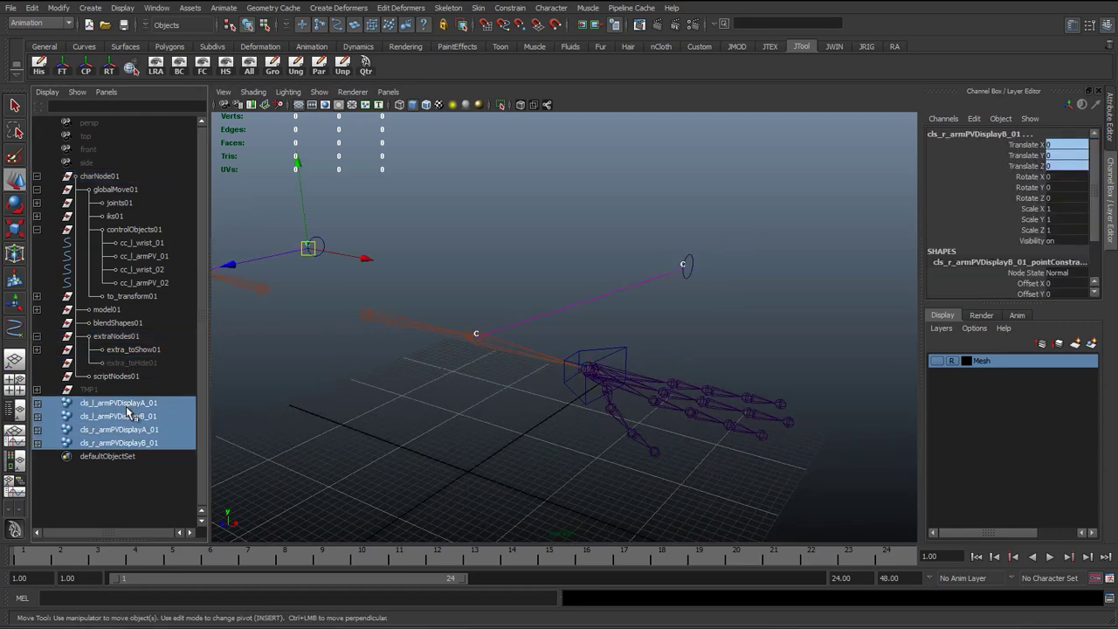
pyautogui.moveTo(137, 375); pyautogui.dragTo(143, 363)
pyautogui.click(131, 363)
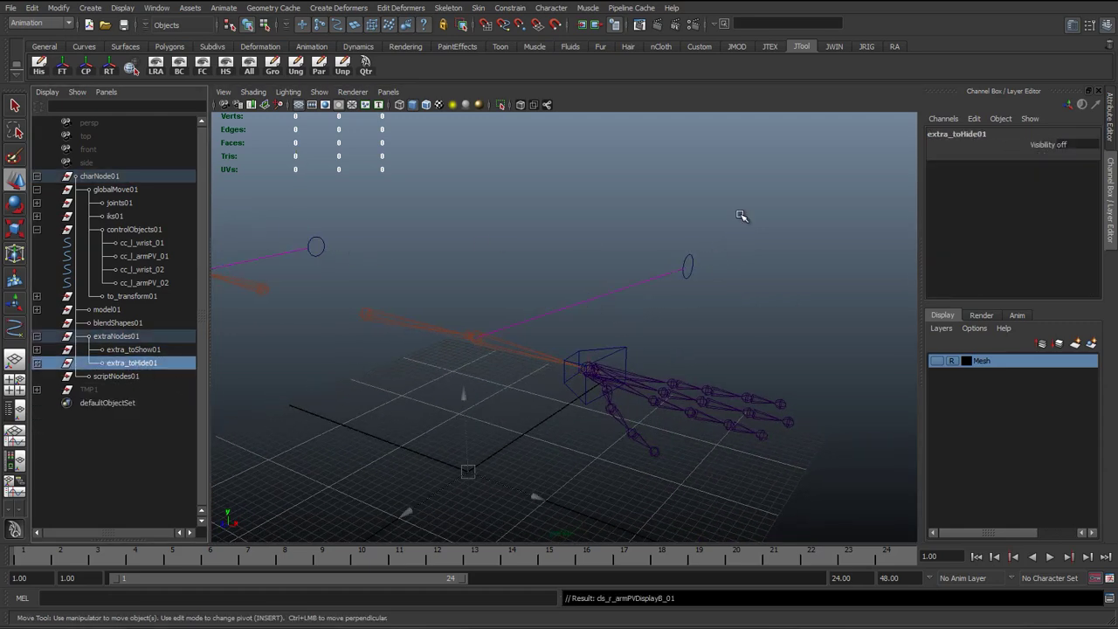
# Set cc_l_armPV_01's Translate X, Y and Z to 0.
pyautogui.click(706, 243)
pyautogui.click(689, 262)
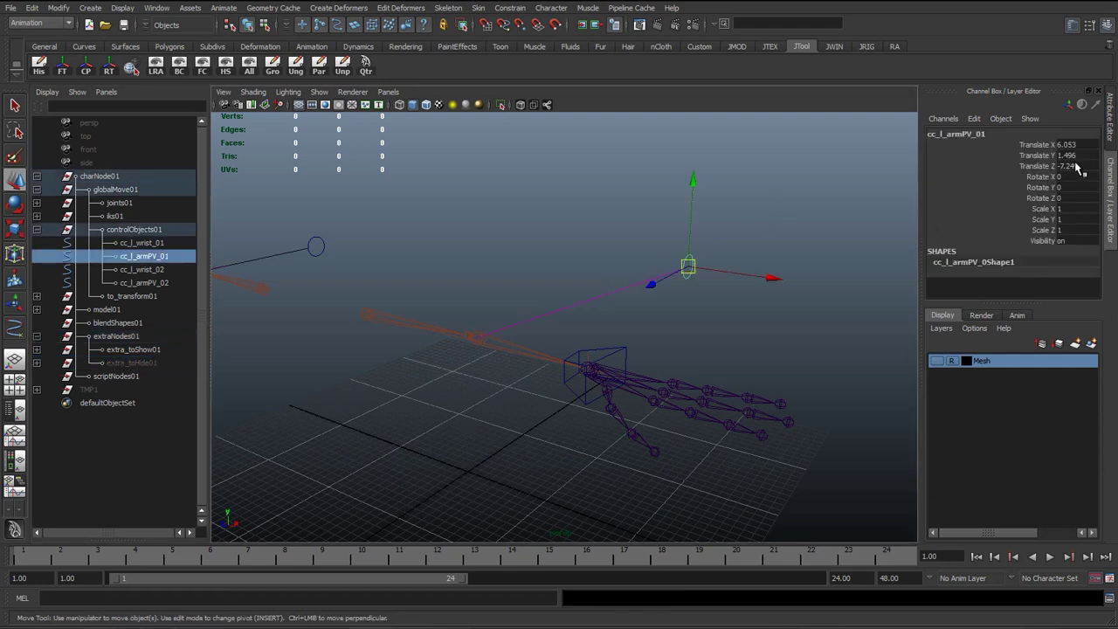
pyautogui.moveTo(1076, 166); pyautogui.dragTo(1075, 145)
pyautogui.write('0')
pyautogui.press('Return')
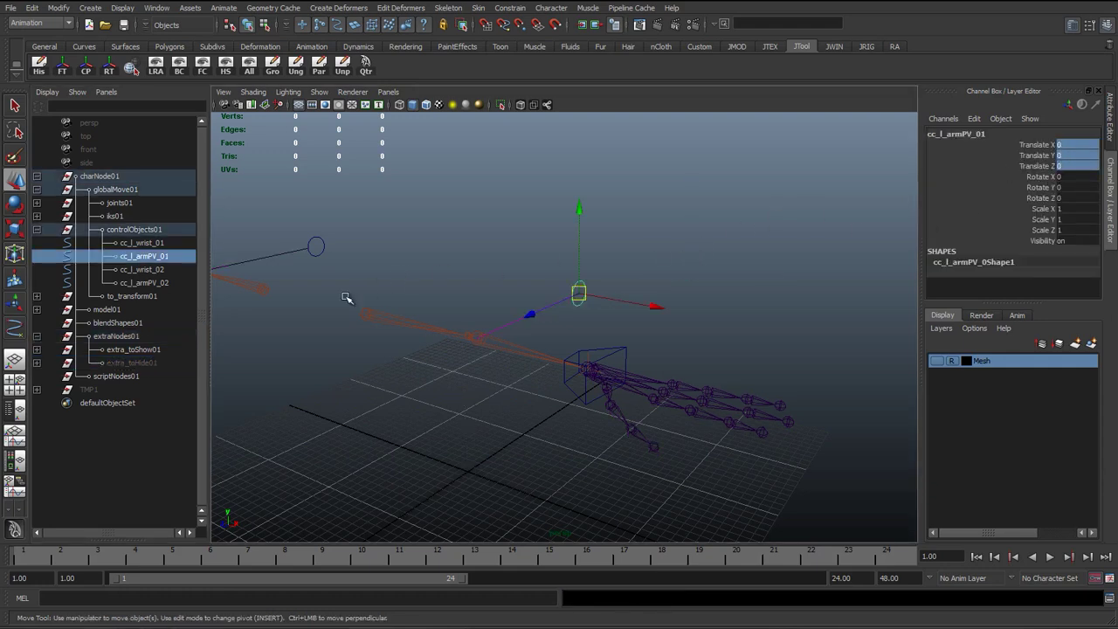
# Turn extra_toHide01's Visibility on, then start setting it back off.
pyautogui.click(140, 362)
pyautogui.keyDown('alt'); pyautogui.moveTo(407, 352); pyautogui.dragTo(568, 345); pyautogui.keyUp('alt')
pyautogui.doubleClick(1064, 144)
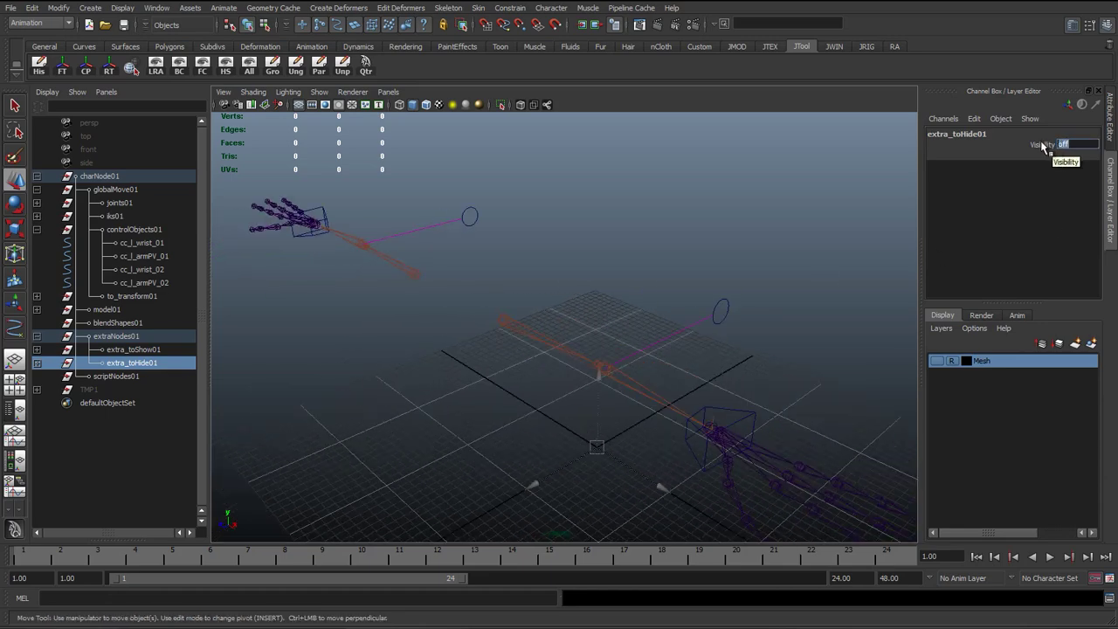
pyautogui.write('on')
pyautogui.press('Return')
pyautogui.doubleClick(1063, 146)
# Commit extra_toHide01's Visibility off and check the scriptNodes01 and extraNodes01 groups.
pyautogui.click(464, 250)
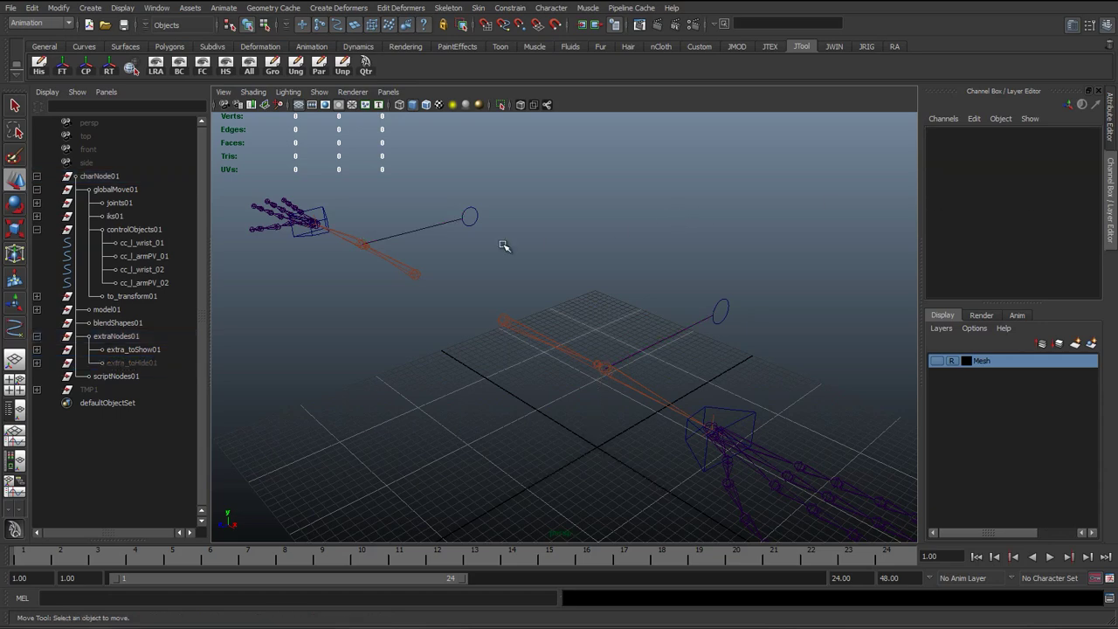
pyautogui.keyDown('alt'); pyautogui.moveTo(463, 250); pyautogui.dragTo(879, 194); pyautogui.keyUp('alt')
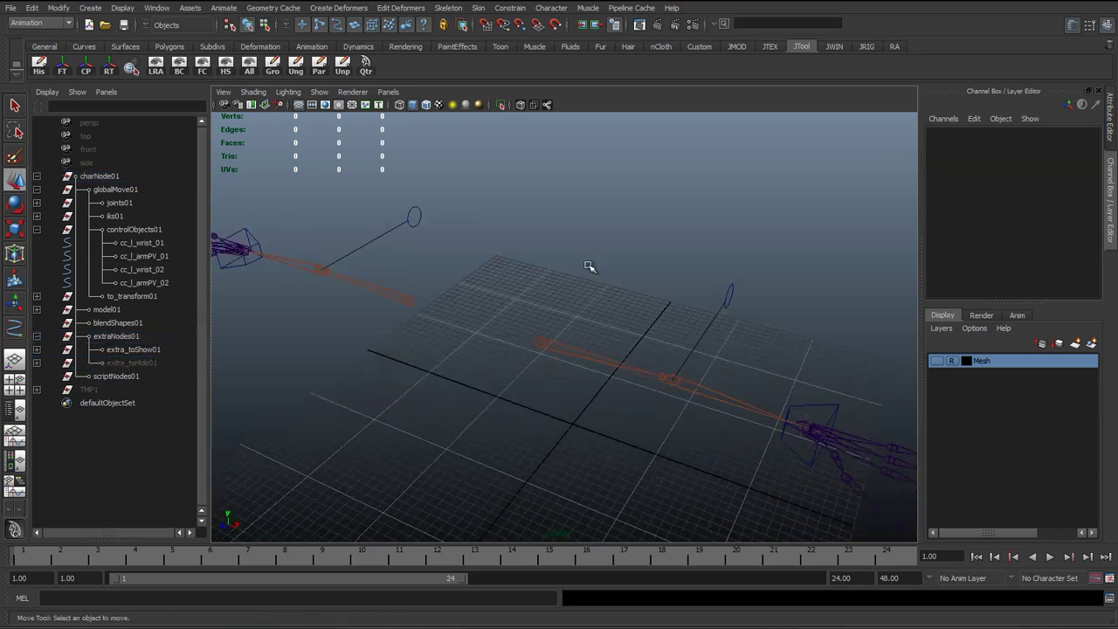
pyautogui.click(109, 377)
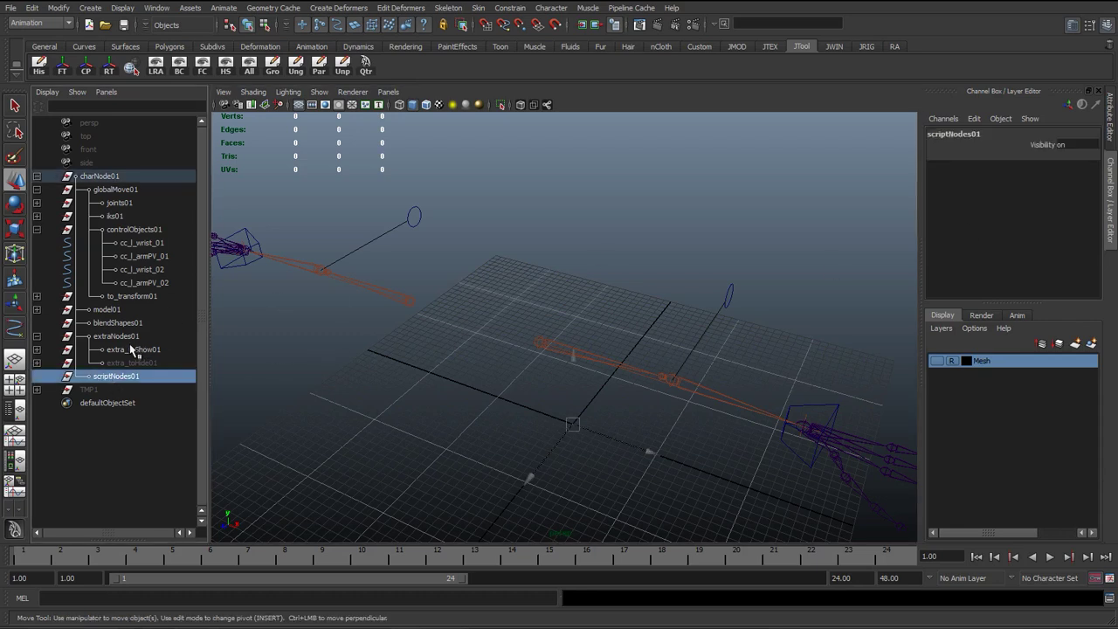
pyautogui.click(117, 336)
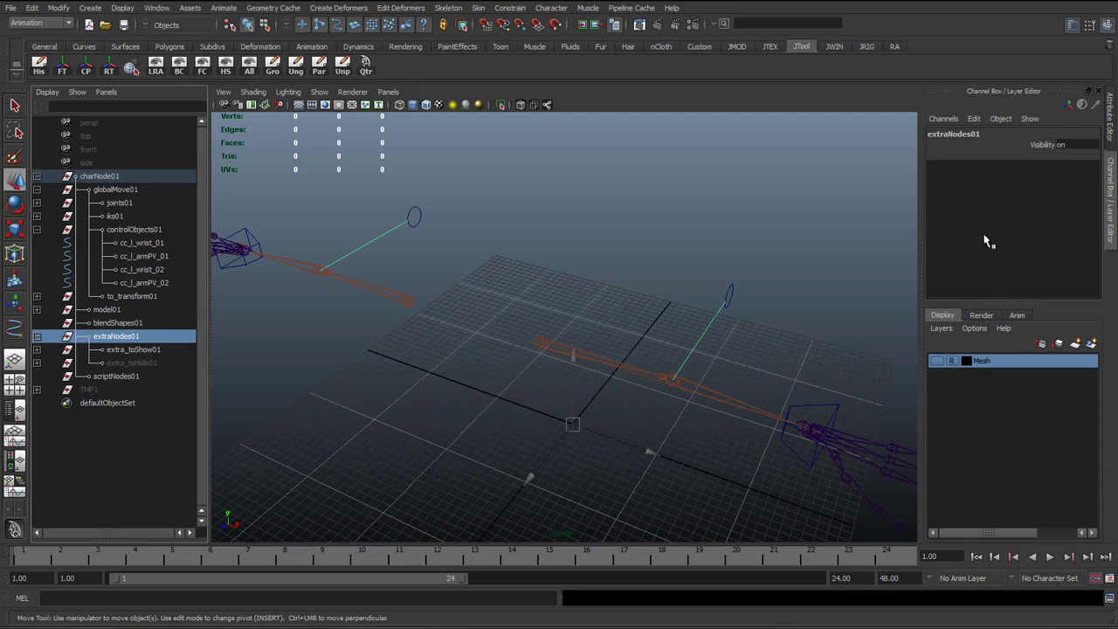
pyautogui.click(459, 466)
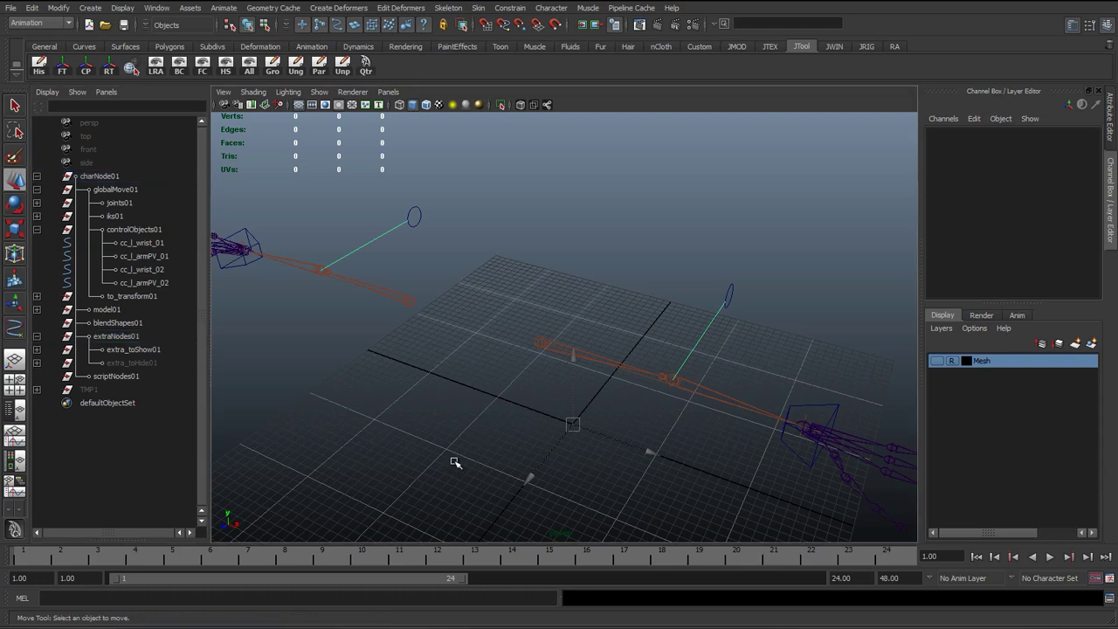
# Collapse charNode01 and select TMP1's translate, rotate and scale channels.
pyautogui.click(36, 175)
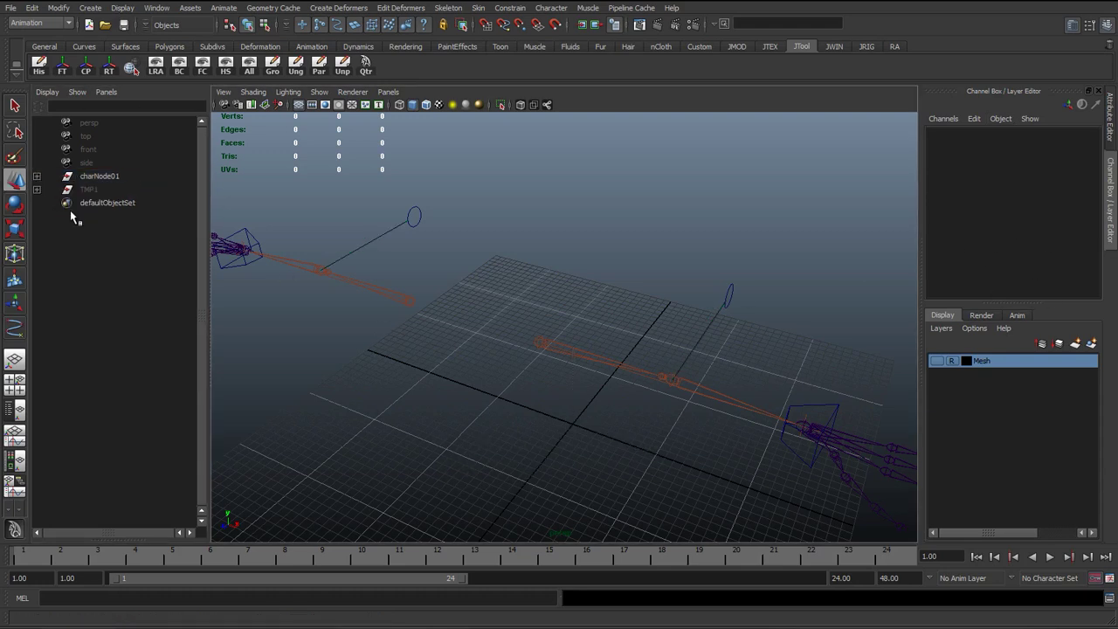
pyautogui.click(83, 190)
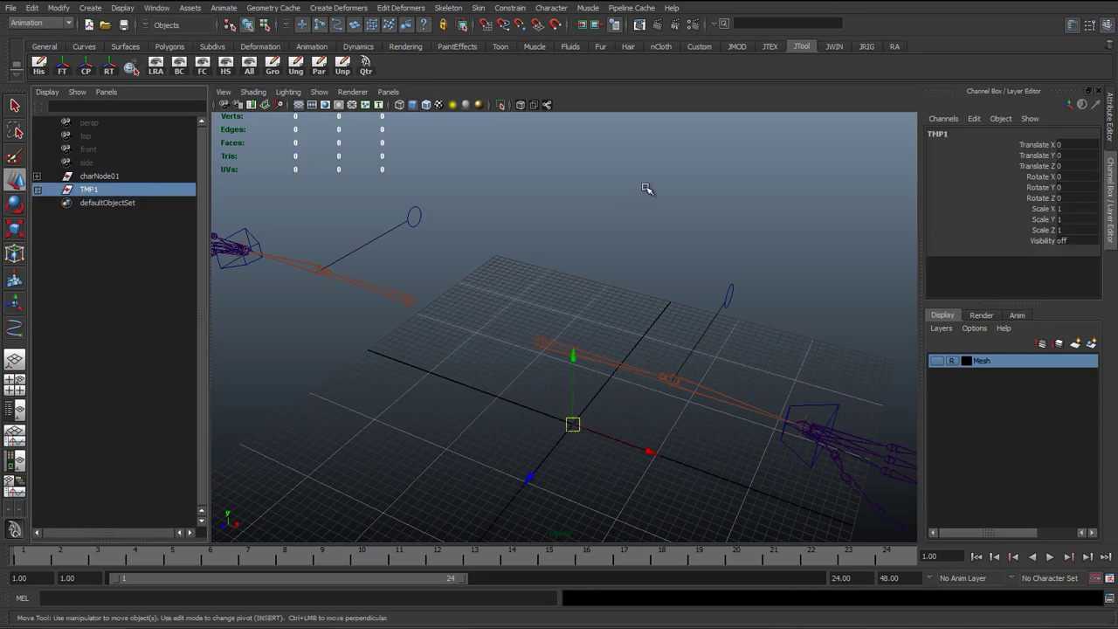
pyautogui.moveTo(1028, 145); pyautogui.dragTo(1035, 235)
pyautogui.moveTo(1040, 145); pyautogui.dragTo(1035, 234)
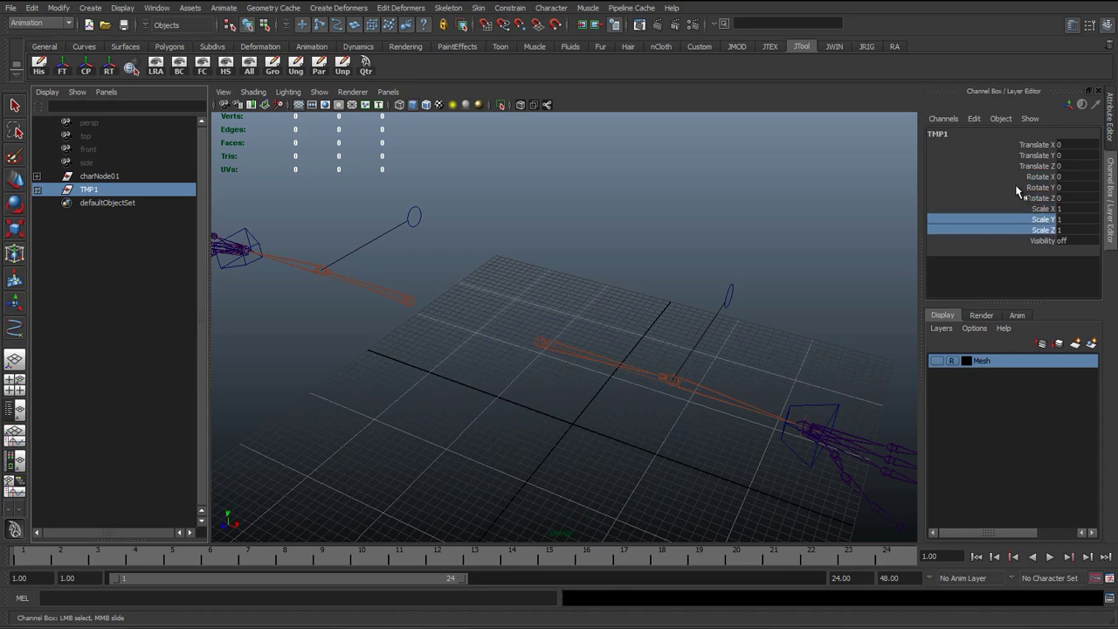
# Expand charNode01 and inspect the extraNodes01 and blendShapes01 groups.
pyautogui.click(89, 176)
pyautogui.click(37, 177)
pyautogui.click(102, 229)
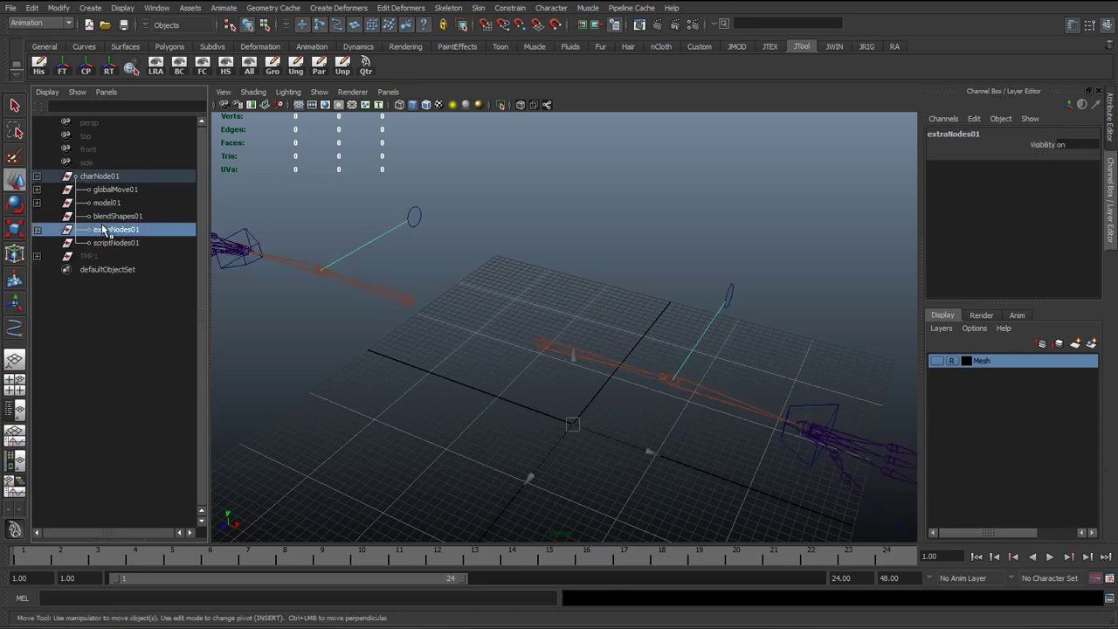
pyautogui.click(105, 218)
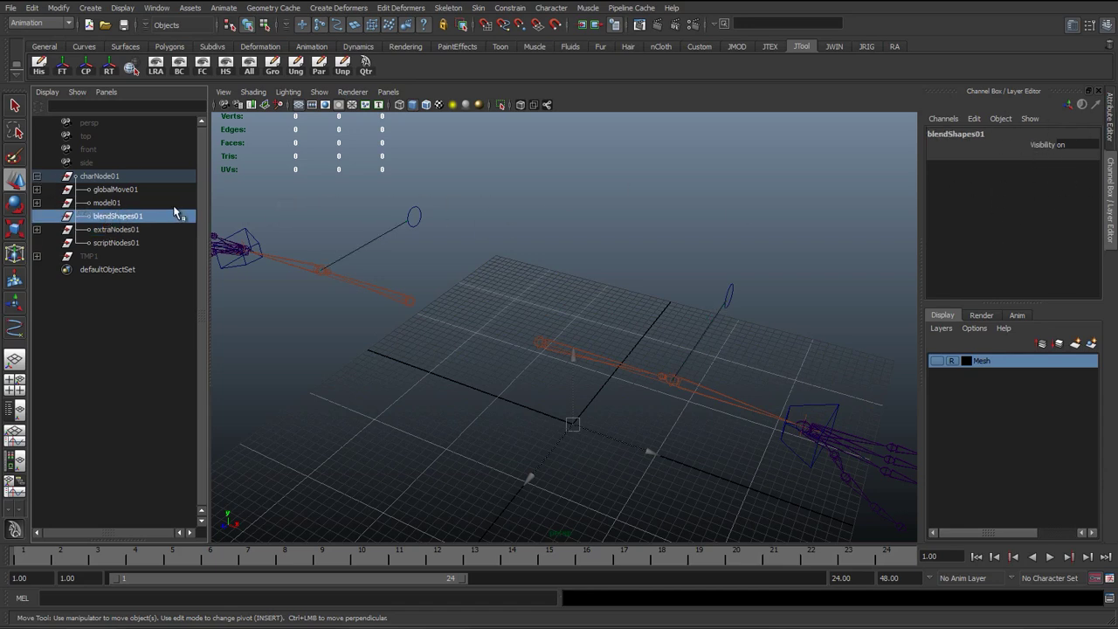
# Lock TMP1's Translate X through Scale Z channels.
pyautogui.click(36, 176)
pyautogui.click(90, 189)
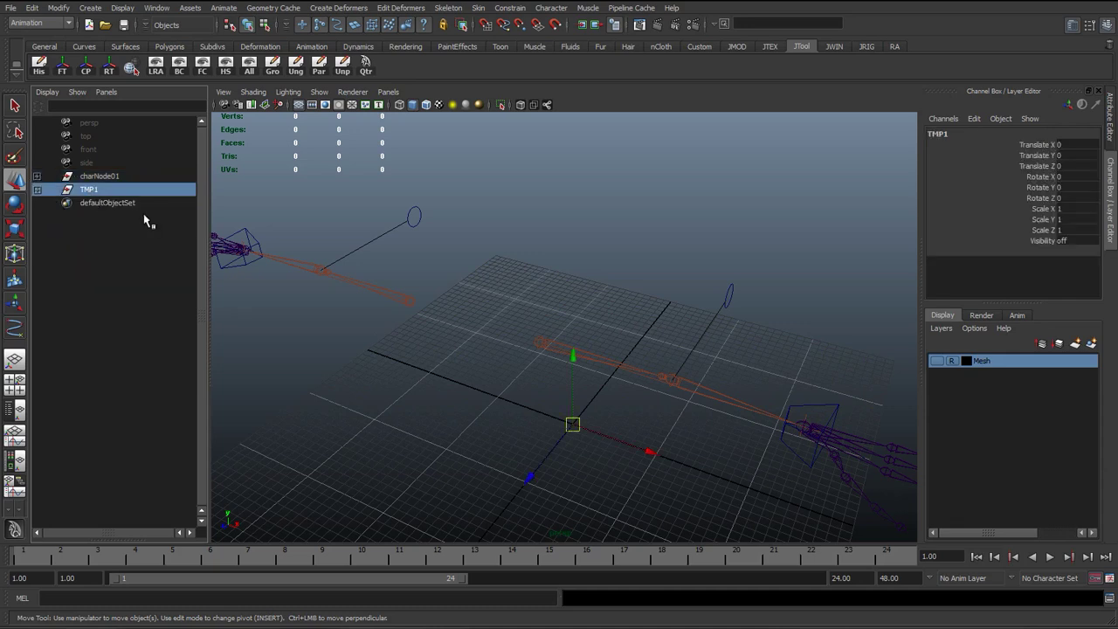
pyautogui.click(1039, 146)
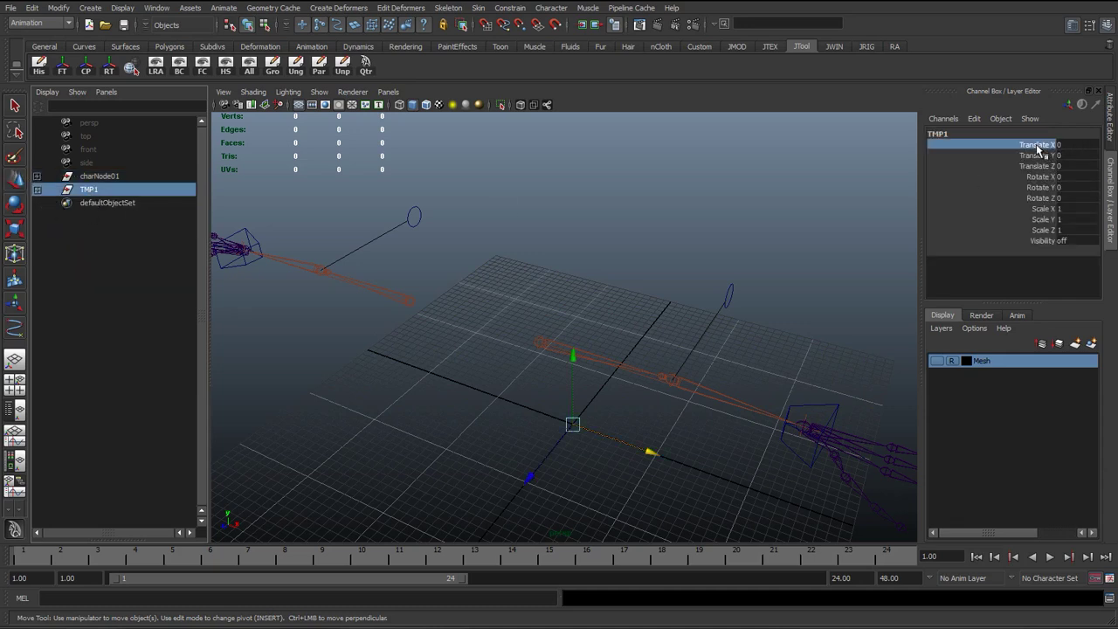
pyautogui.moveTo(1039, 150); pyautogui.dragTo(1037, 234)
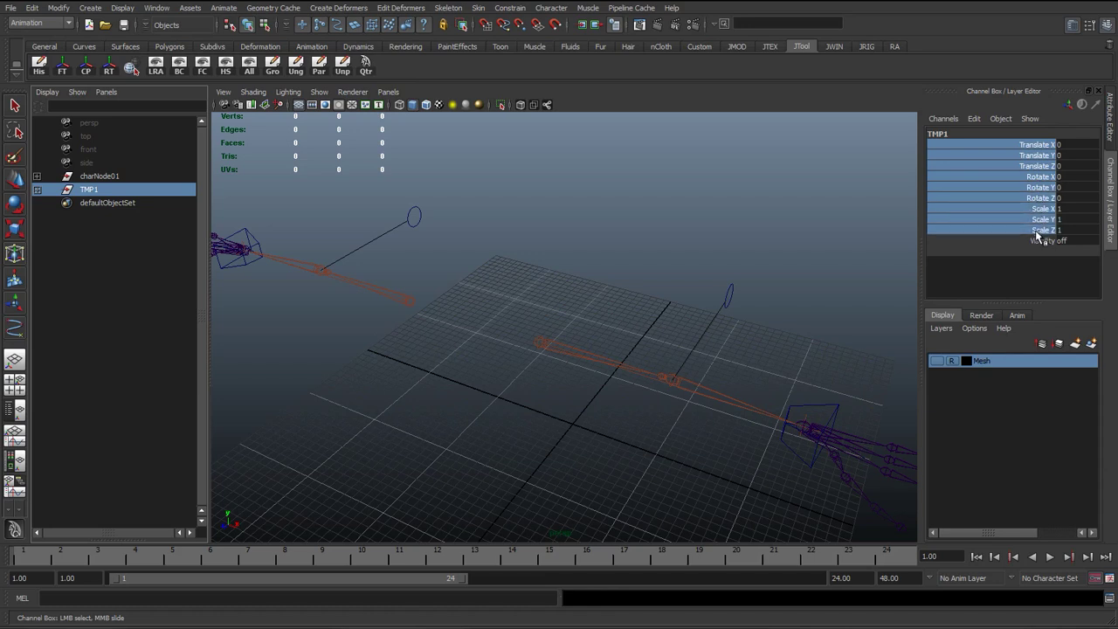
pyautogui.rightClick(979, 199)
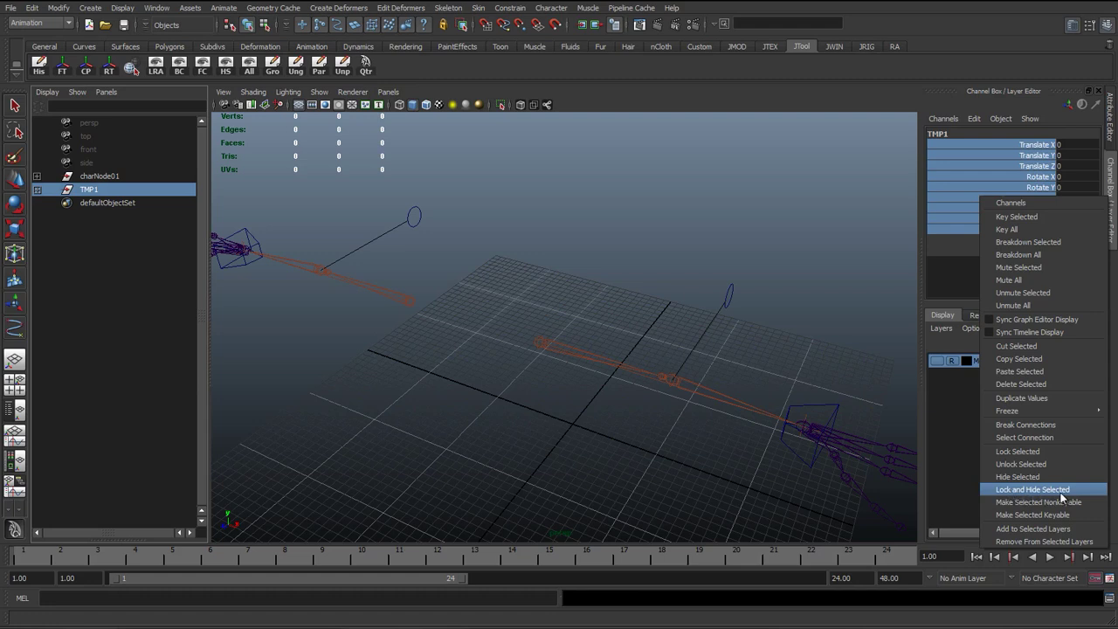
pyautogui.click(1019, 453)
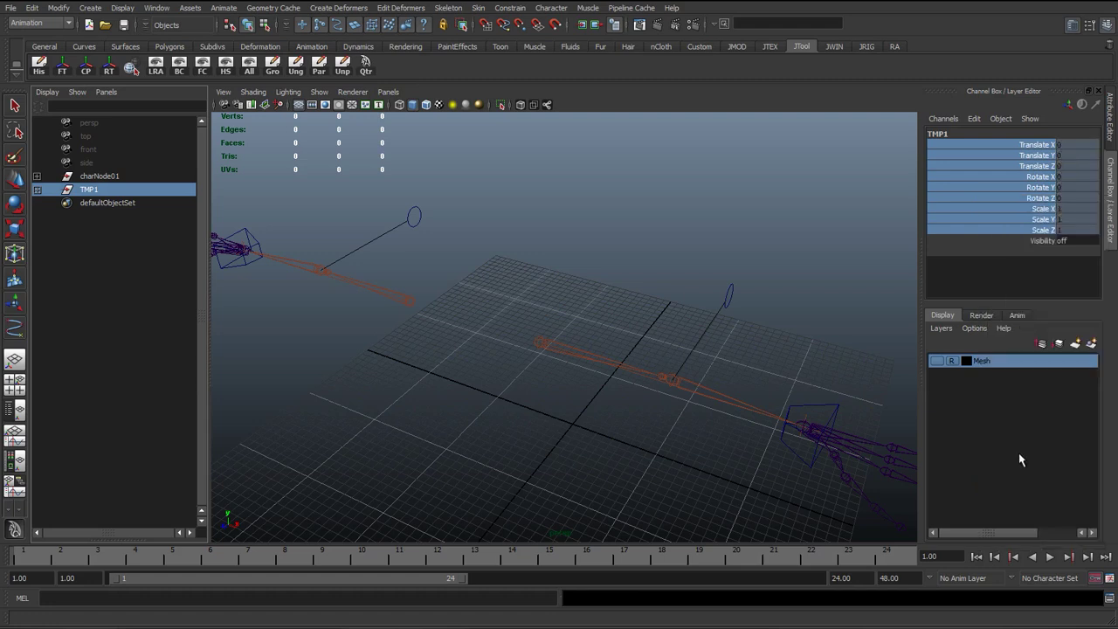
pyautogui.press('w')
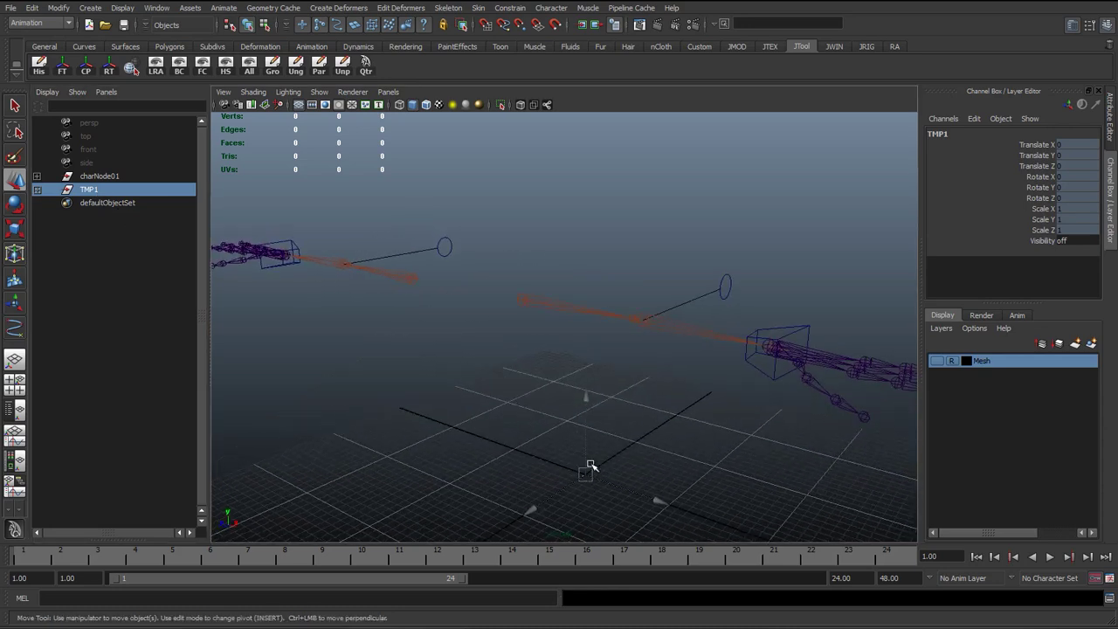
# Hide TMP1's locked translate, rotate and scale channels, leaving only Visibility.
pyautogui.click(583, 482)
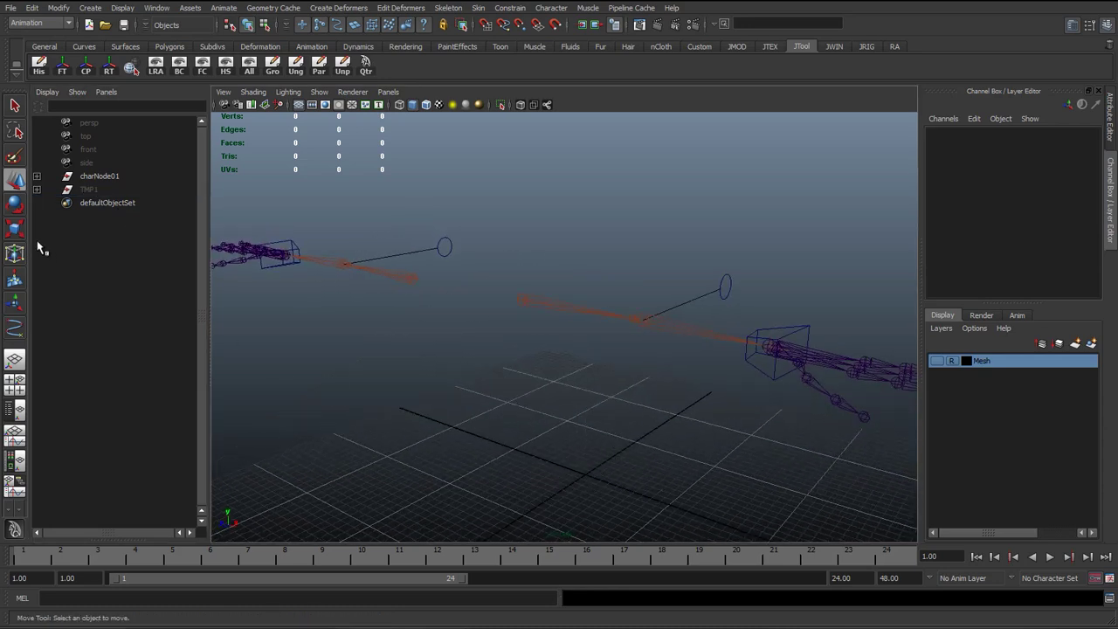
pyautogui.click(122, 188)
pyautogui.moveTo(1030, 147); pyautogui.dragTo(1031, 230)
pyautogui.rightClick(1030, 231)
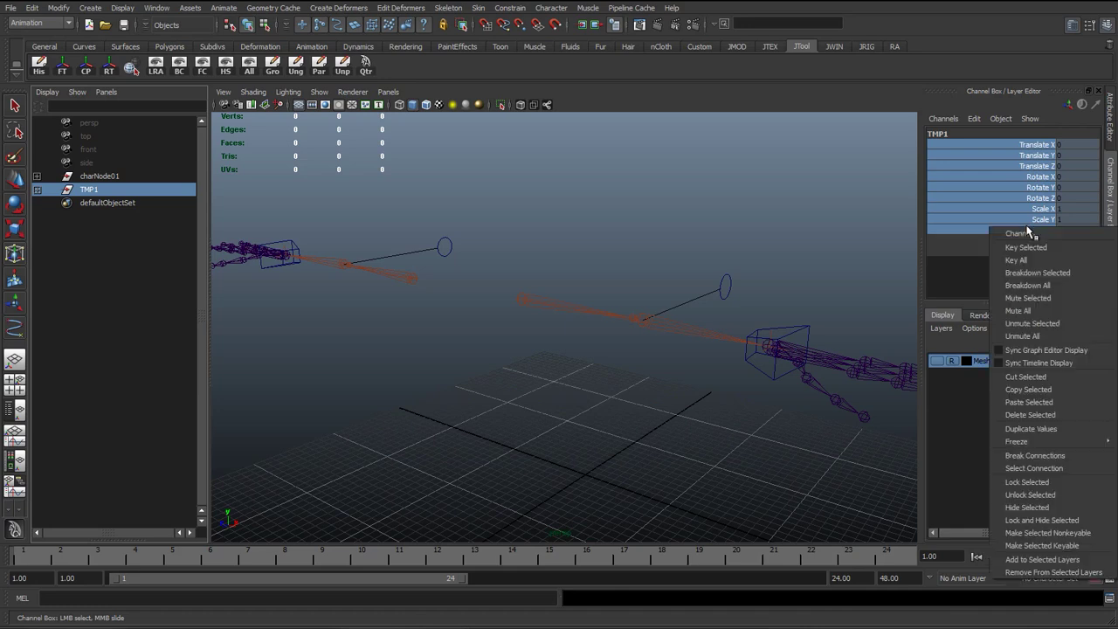
pyautogui.click(1029, 507)
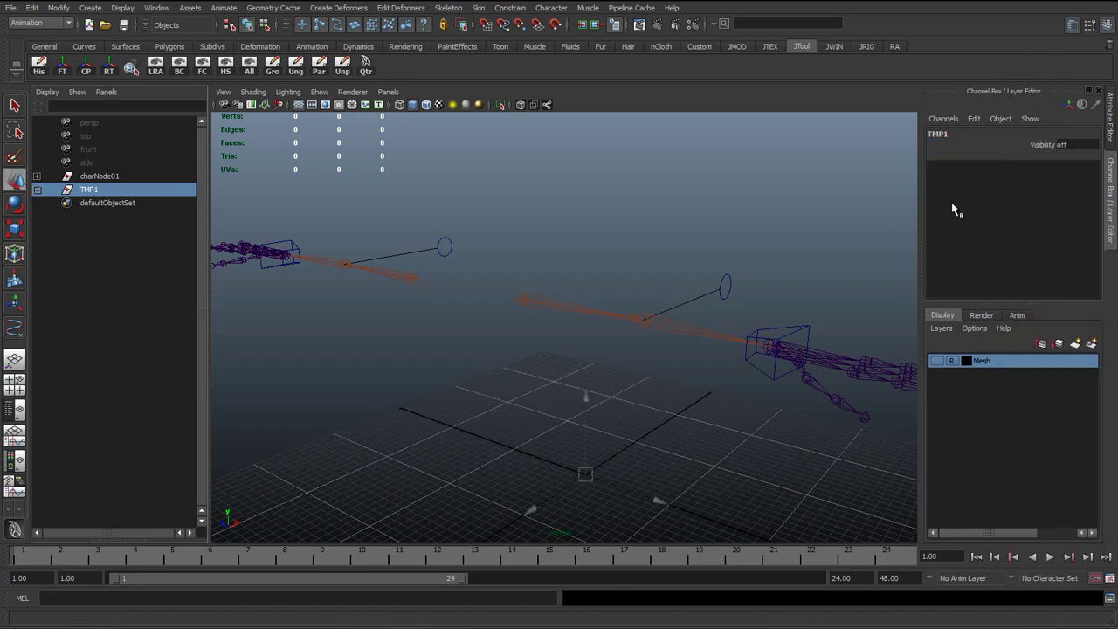
pyautogui.click(651, 231)
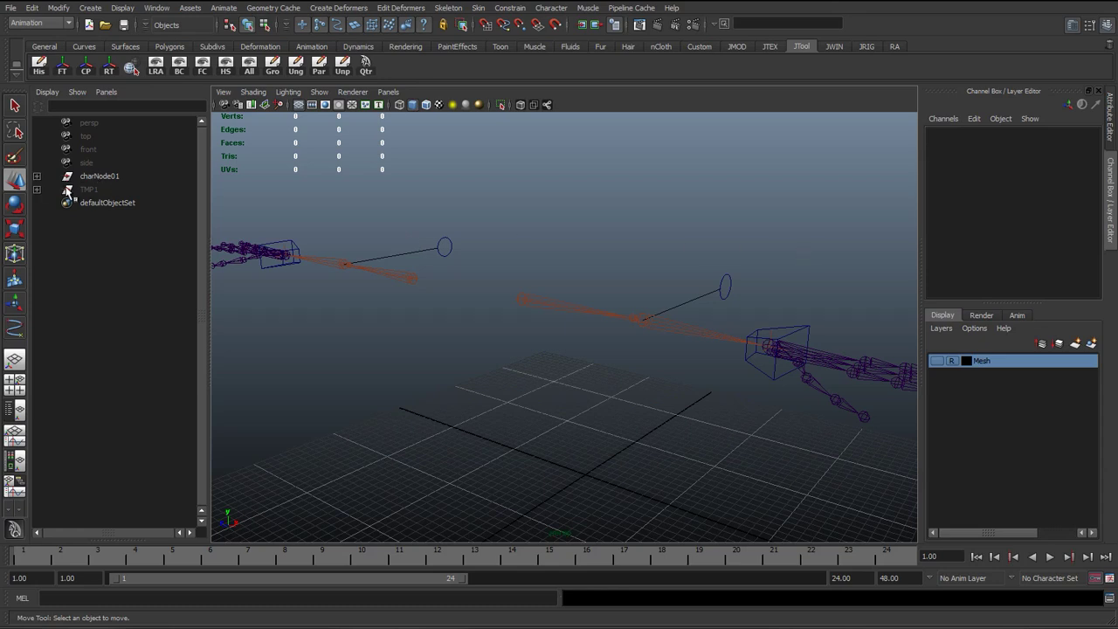
pyautogui.click(92, 177)
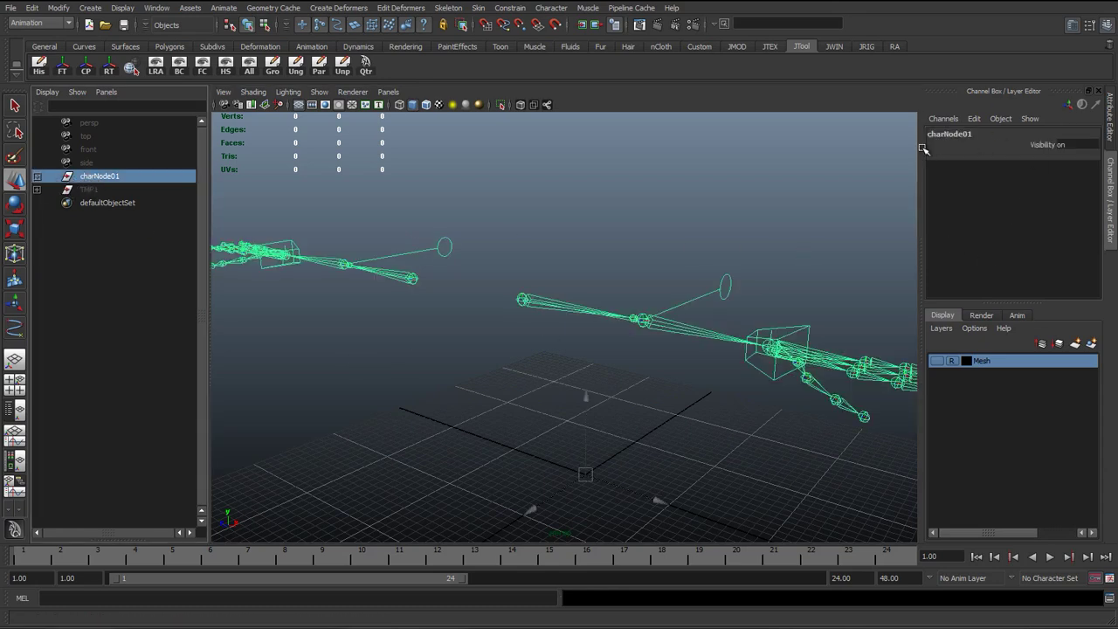
pyautogui.click(276, 200)
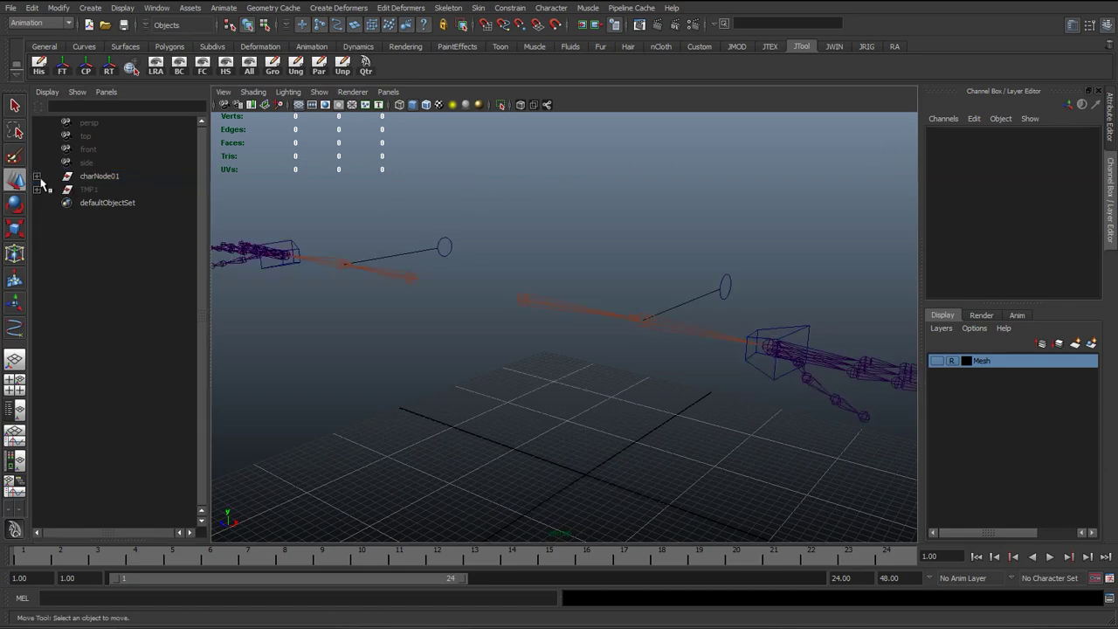
pyautogui.click(784, 347)
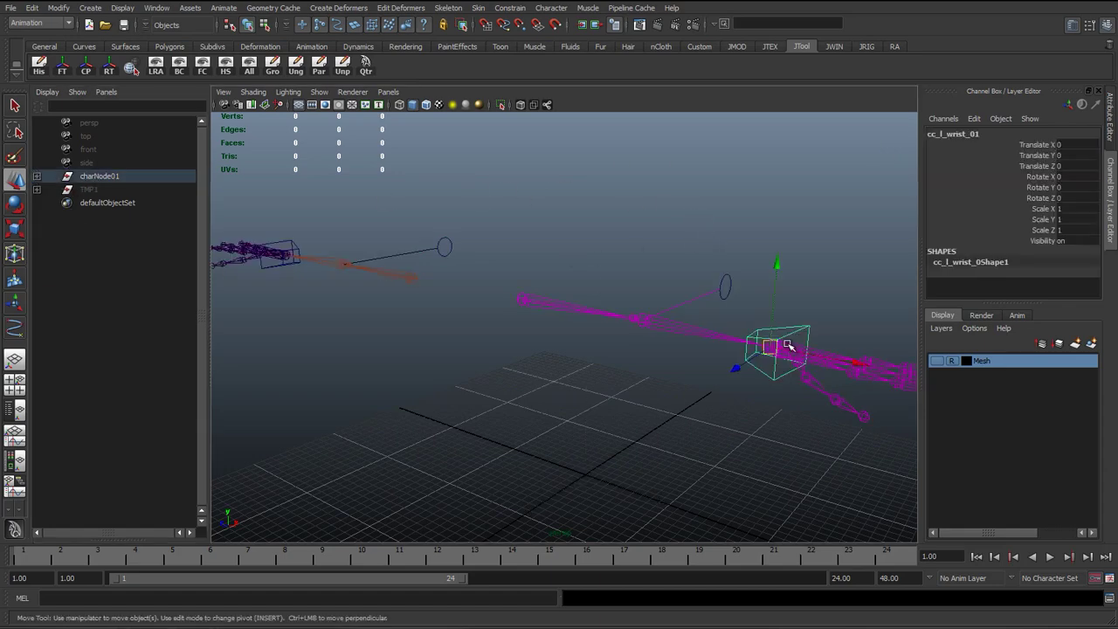
pyautogui.moveTo(768, 349)
pyautogui.keyDown('alt'); pyautogui.mouseDown()
pyautogui.moveTo(811, 394)
pyautogui.moveTo(760, 379)
pyautogui.moveTo(756, 364)
pyautogui.mouseUp(); pyautogui.keyUp('alt')
pyautogui.hotkey('ctrl', 'z')
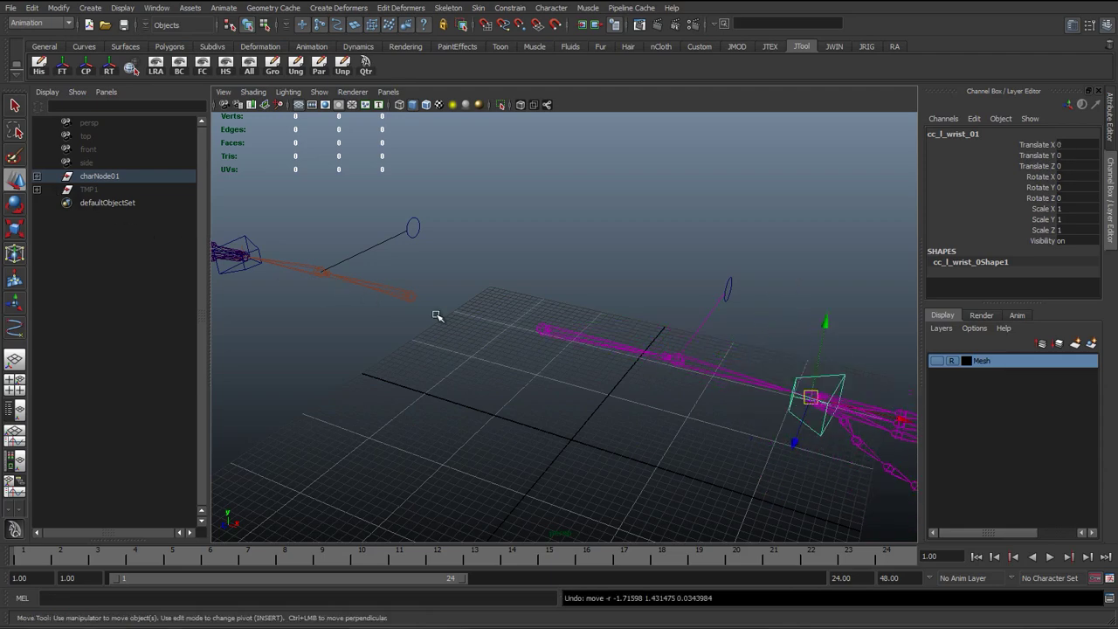
pyautogui.keyDown('alt'); pyautogui.moveTo(482, 322); pyautogui.dragTo(836, 399); pyautogui.keyUp('alt')
pyautogui.hotkey('ctrl', 'z')
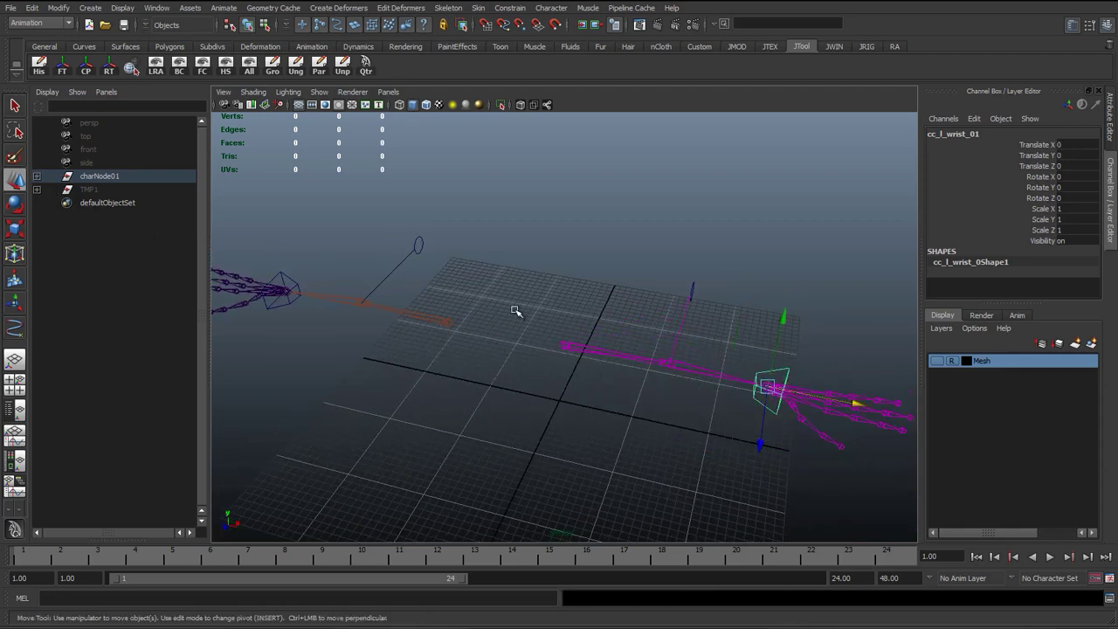
pyautogui.click(517, 311)
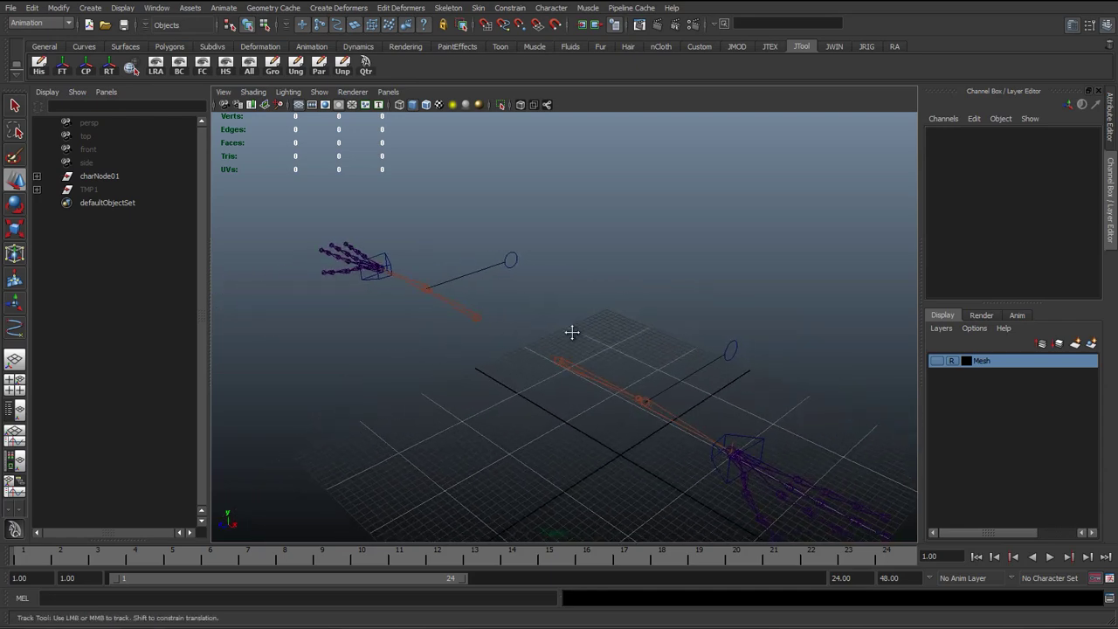